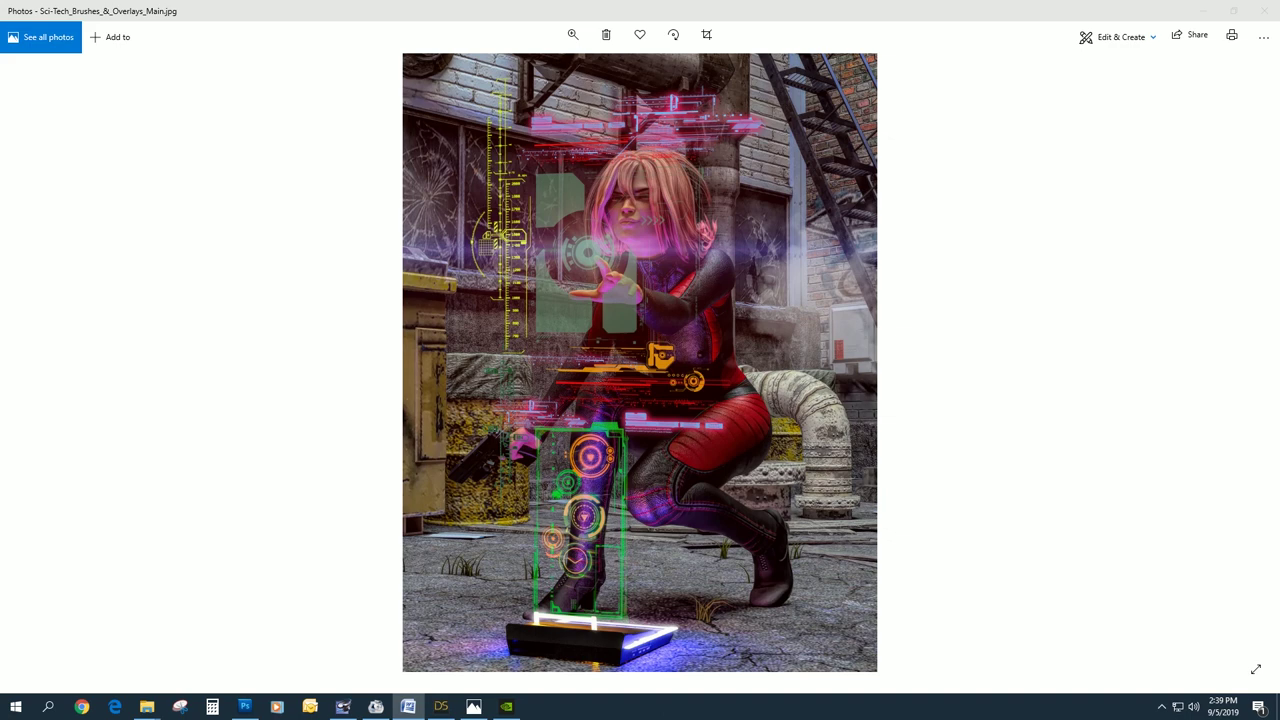
# Switch to DAZ Studio and examine the Sci-tech_Overlays_MultiPlate_02 group's planes from several angles around the tank scene.
pyautogui.click(1203, 11)
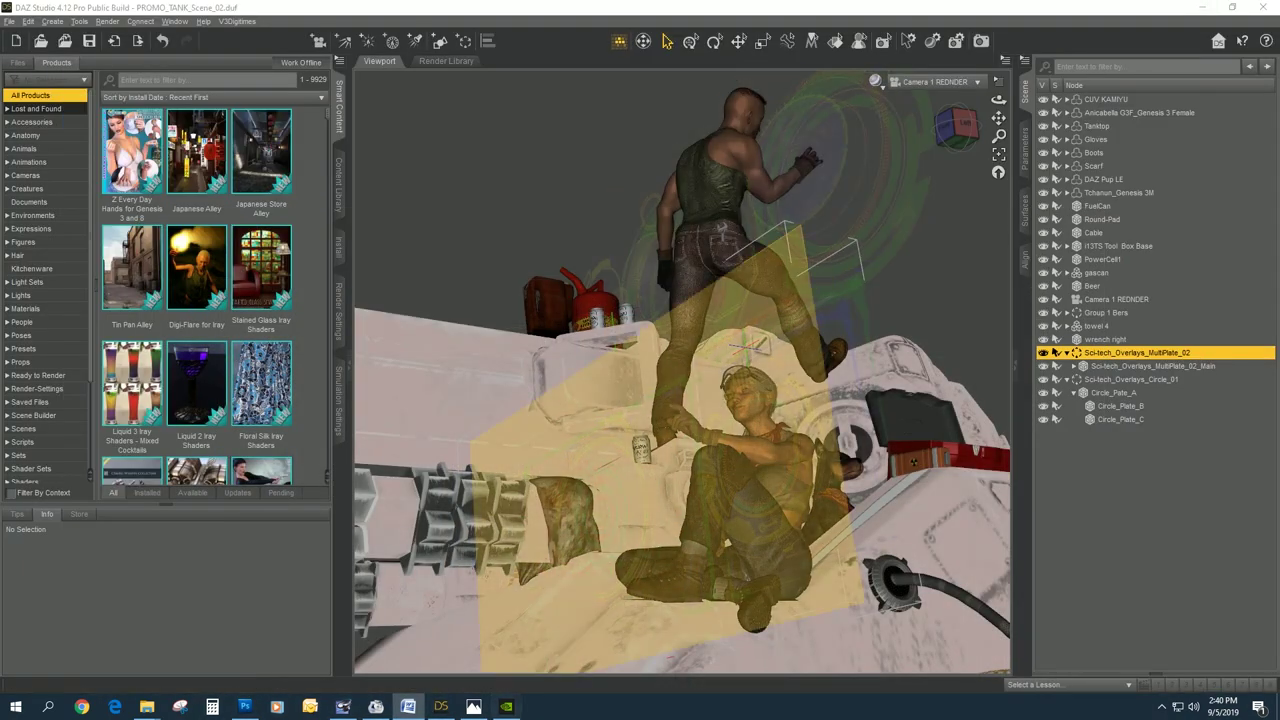
pyautogui.moveTo(959, 127)
pyautogui.mouseDown()
pyautogui.moveTo(928, 120)
pyautogui.moveTo(924, 136)
pyautogui.moveTo(978, 114)
pyautogui.moveTo(975, 98)
pyautogui.moveTo(995, 129)
pyautogui.moveTo(936, 126)
pyautogui.mouseUp()
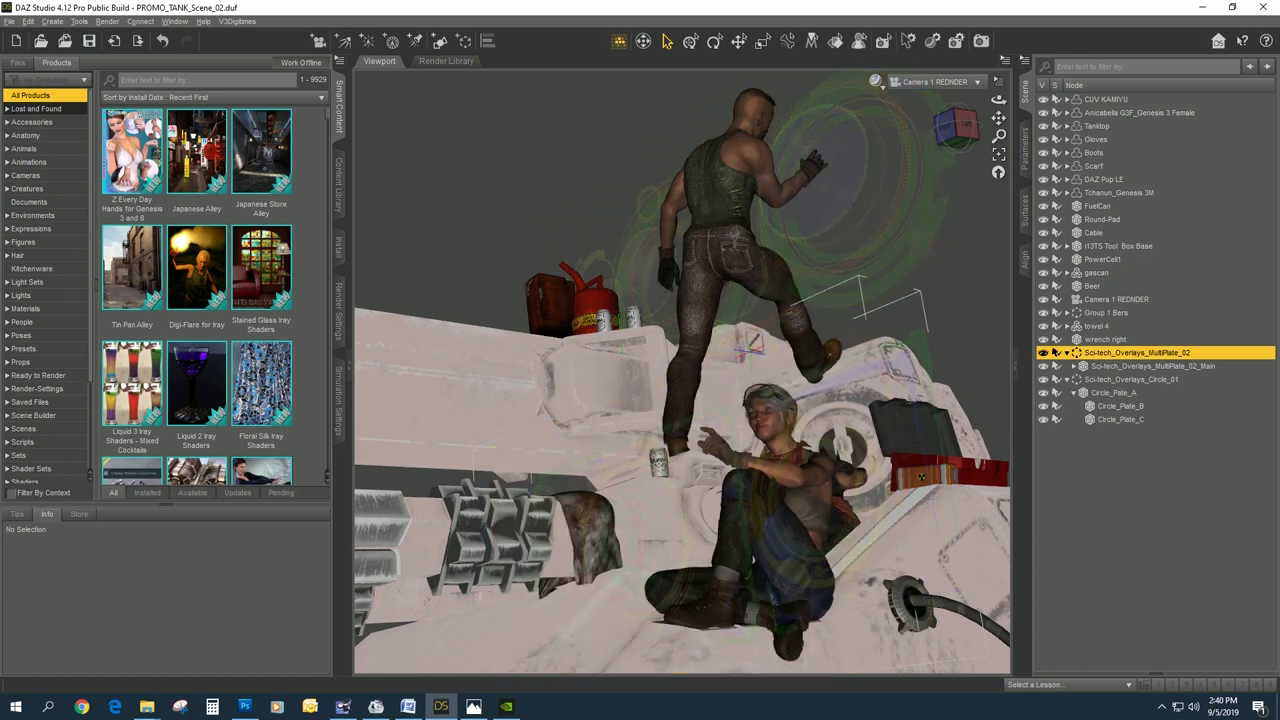
pyautogui.click(1074, 366)
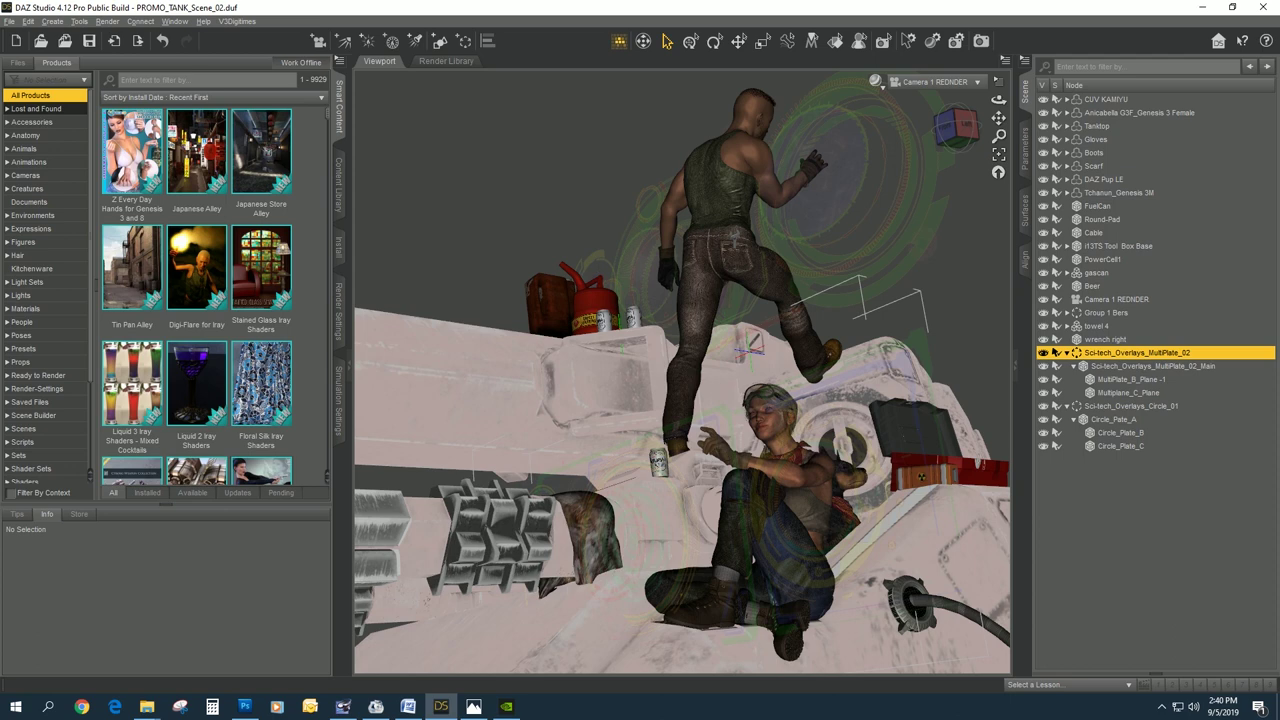
pyautogui.moveTo(957, 127); pyautogui.dragTo(884, 166)
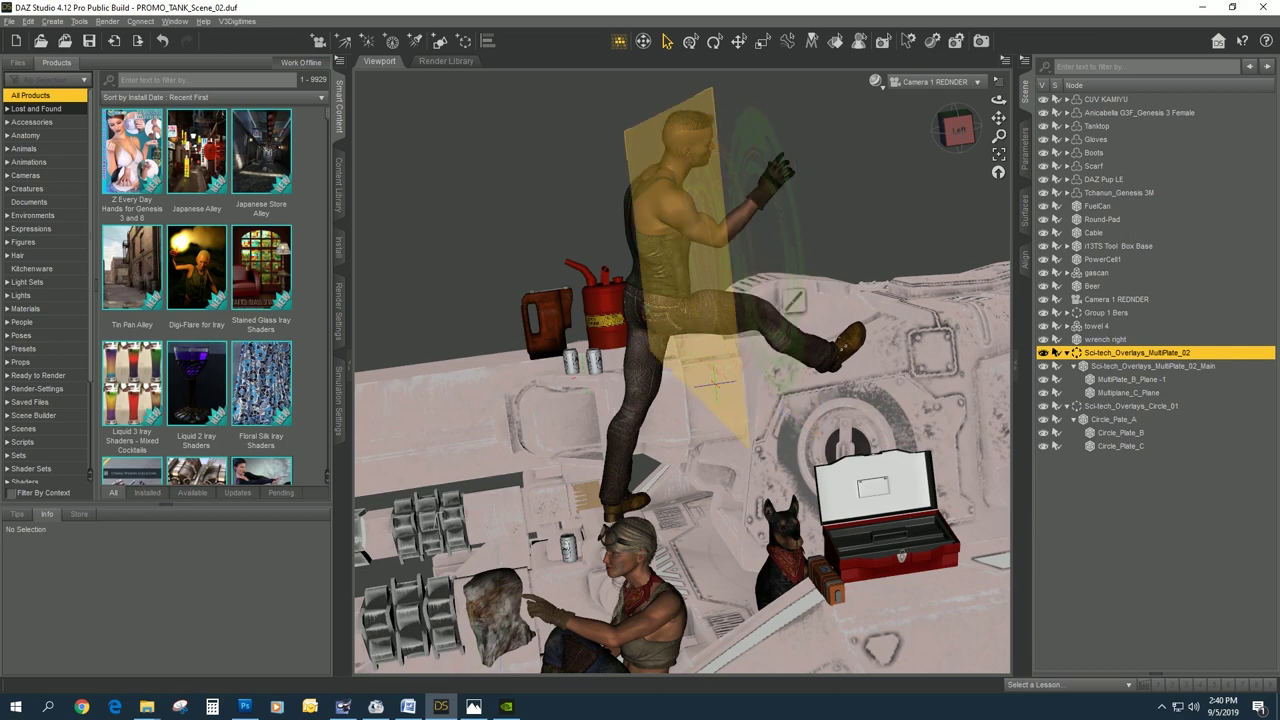
pyautogui.moveTo(716, 383); pyautogui.dragTo(716, 383)
pyautogui.moveTo(957, 129); pyautogui.dragTo(994, 122)
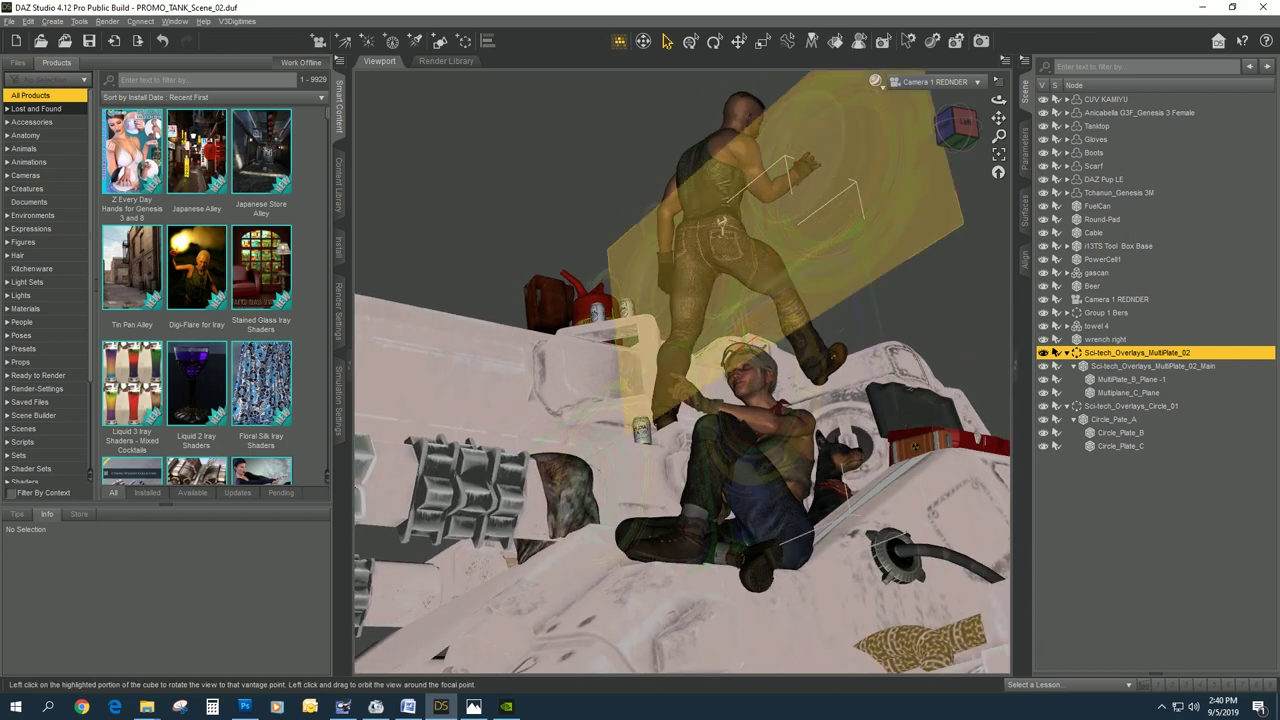
pyautogui.moveTo(718, 383); pyautogui.dragTo(734, 383)
pyautogui.moveTo(957, 129)
pyautogui.mouseDown()
pyautogui.moveTo(955, 118)
pyautogui.moveTo(932, 127)
pyautogui.moveTo(964, 118)
pyautogui.moveTo(962, 134)
pyautogui.moveTo(976, 122)
pyautogui.moveTo(954, 115)
pyautogui.moveTo(955, 128)
pyautogui.mouseUp()
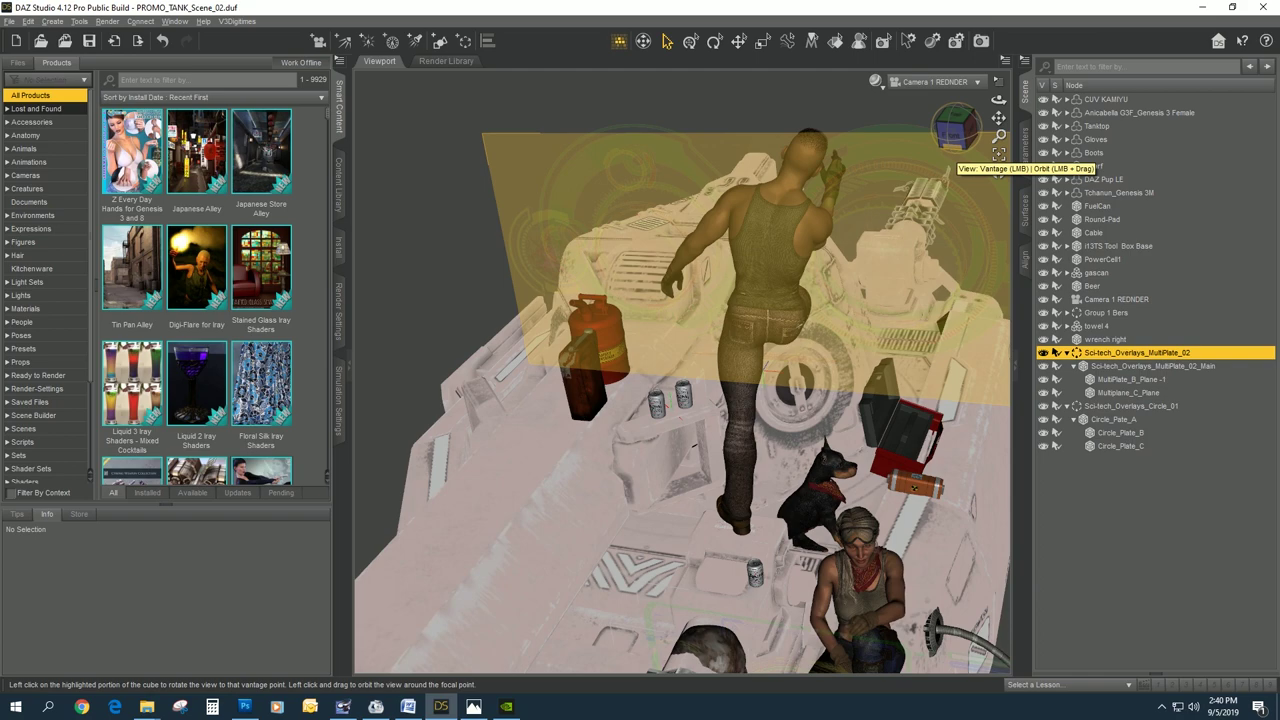
pyautogui.moveTo(955, 147); pyautogui.dragTo(780, 134)
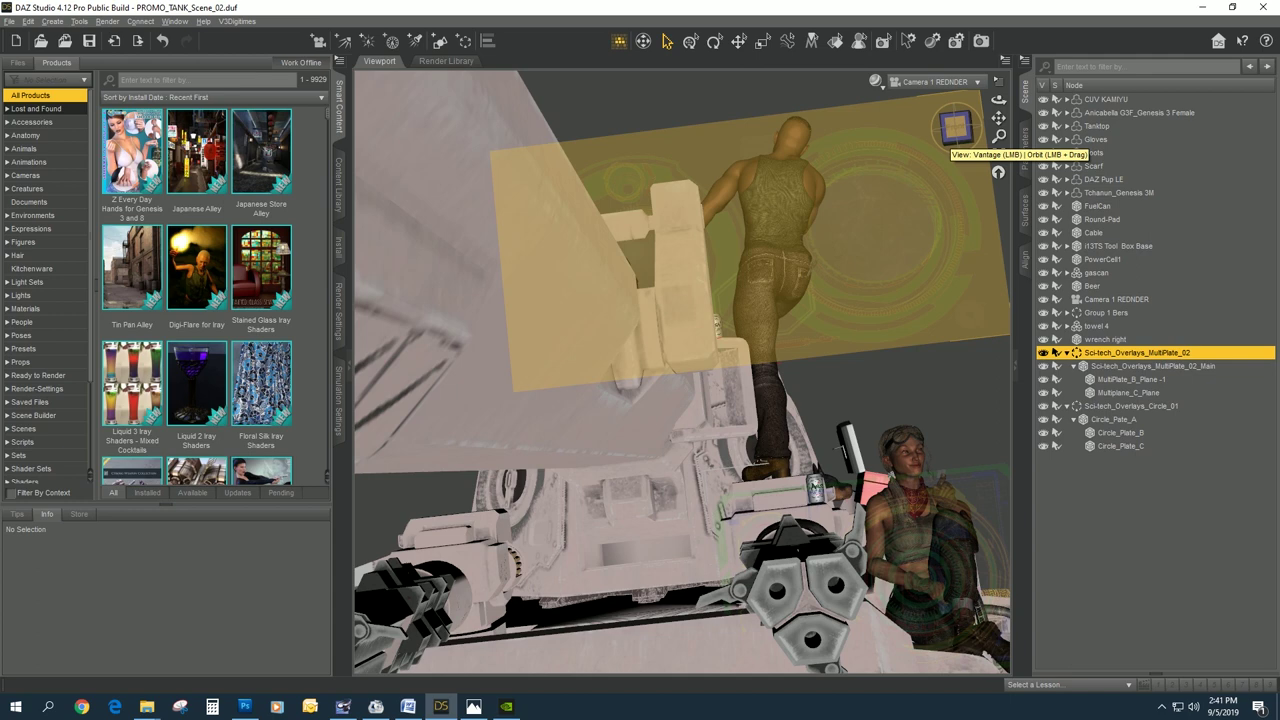
pyautogui.click(955, 127)
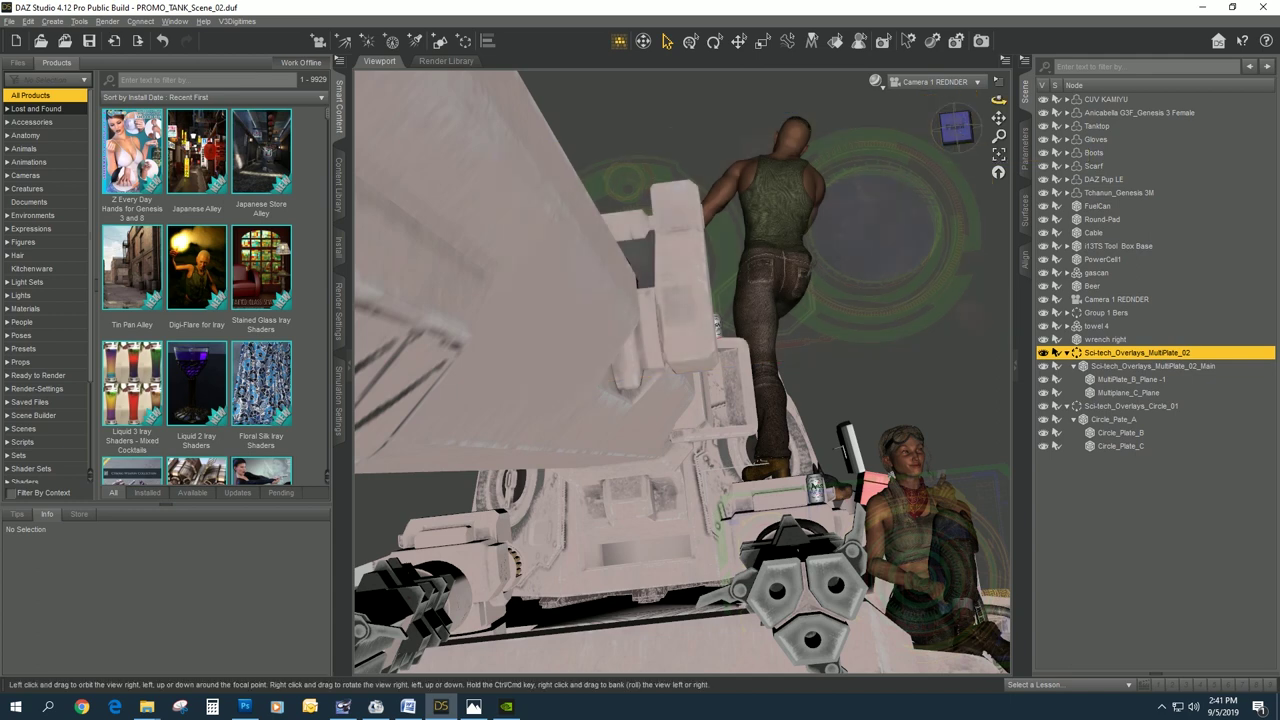
# Switch to File Explorer and examine the brush and style files in the Sci-Tech_Brushes_&_Styles folder.
pyautogui.click(147, 706)
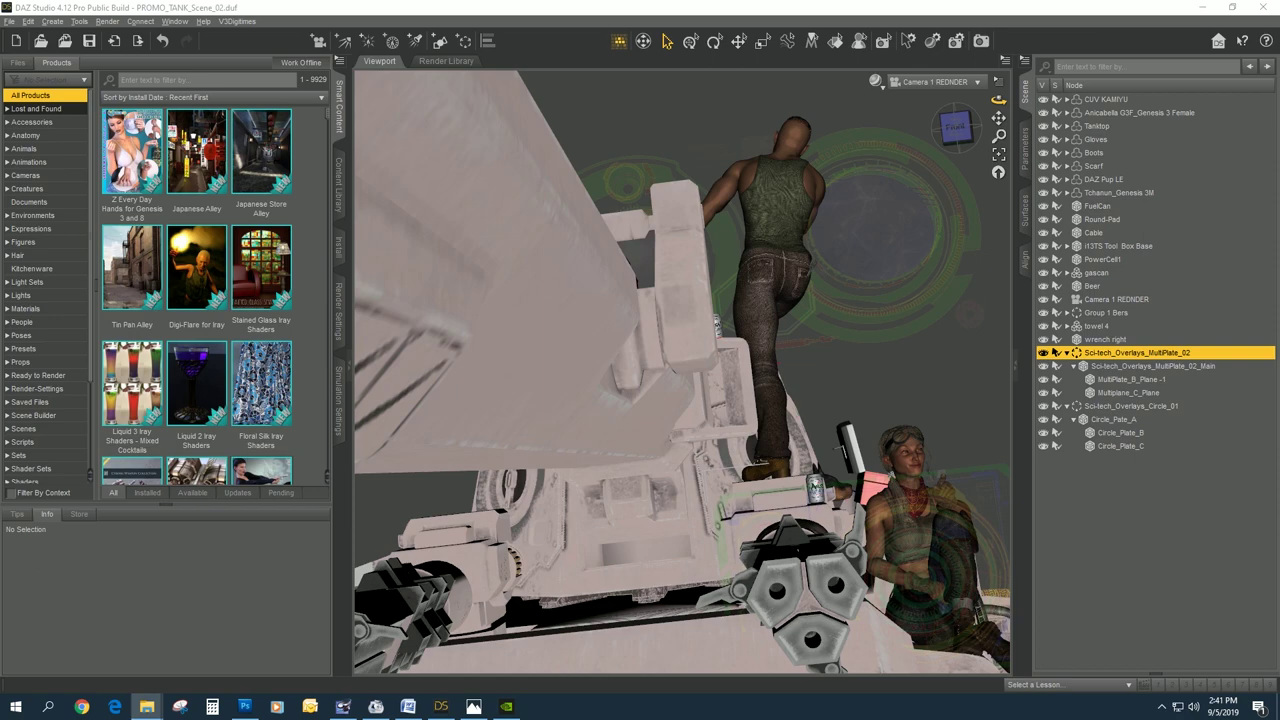
pyautogui.moveTo(1279, 56)
pyautogui.mouseDown()
pyautogui.moveTo(828, 65)
pyautogui.moveTo(777, 89)
pyautogui.moveTo(799, 79)
pyautogui.moveTo(789, 75)
pyautogui.mouseUp()
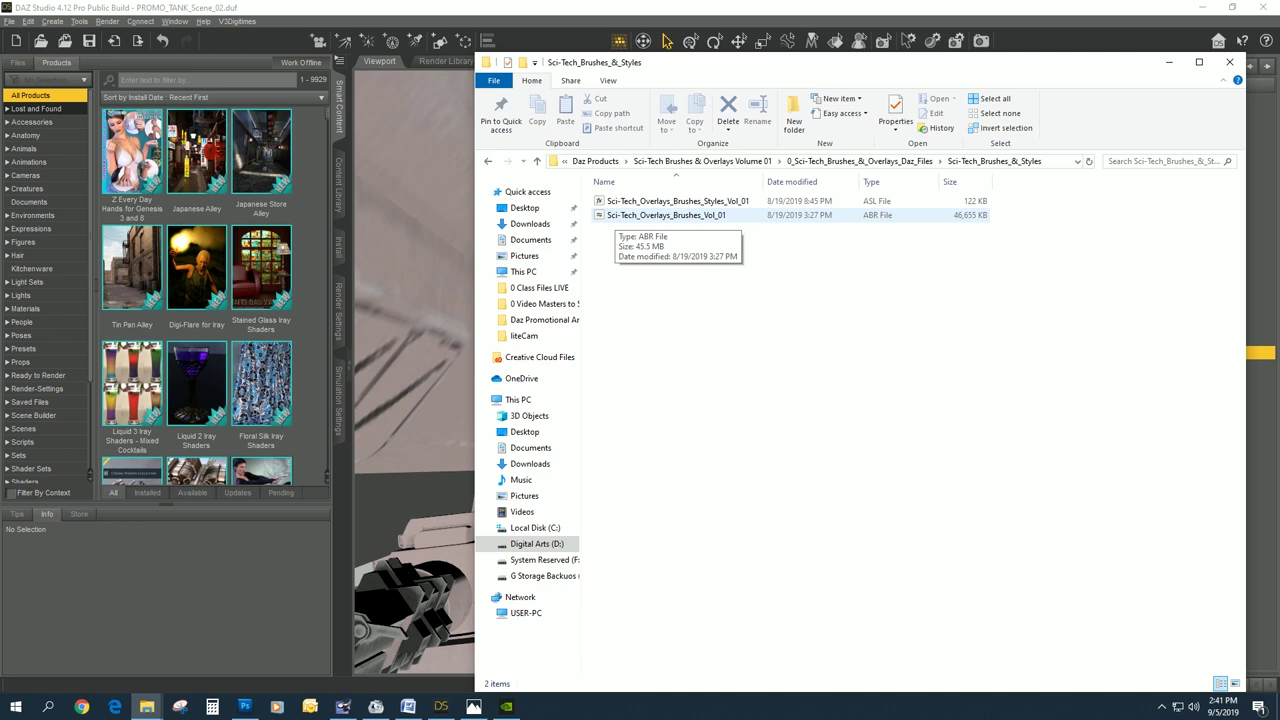
pyautogui.click(617, 202)
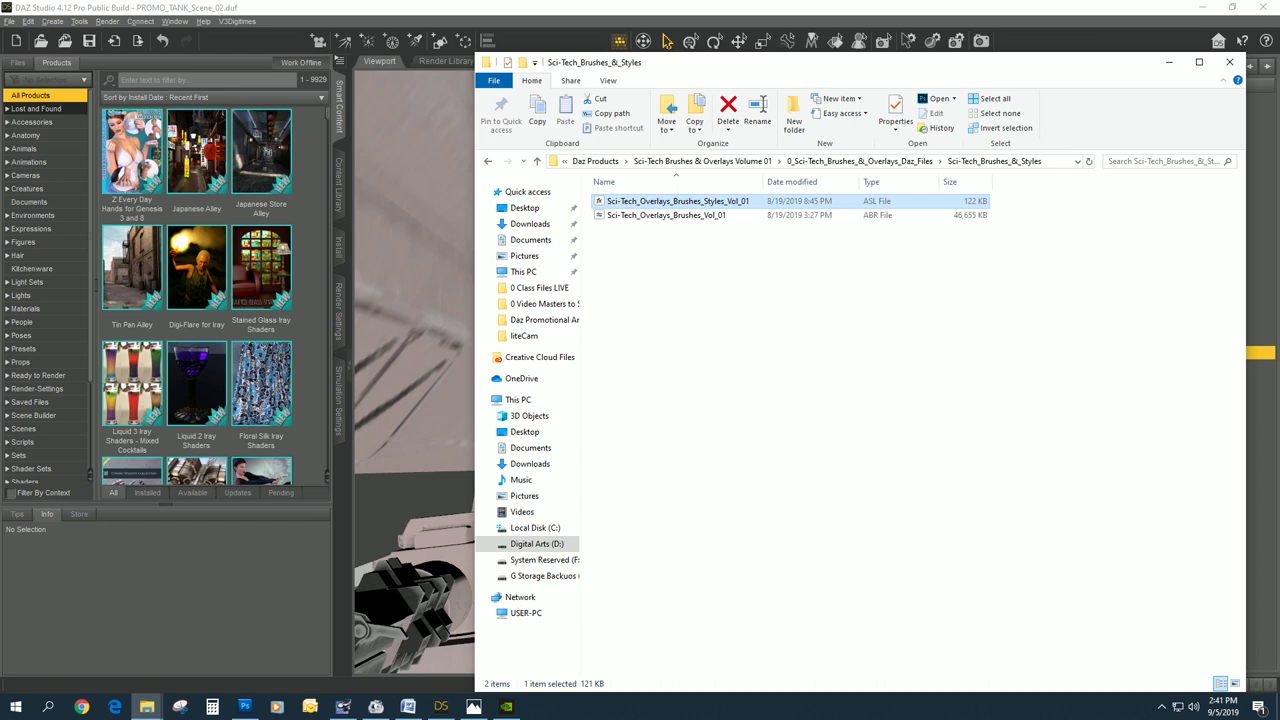
pyautogui.moveTo(850, 62); pyautogui.dragTo(1279, 62)
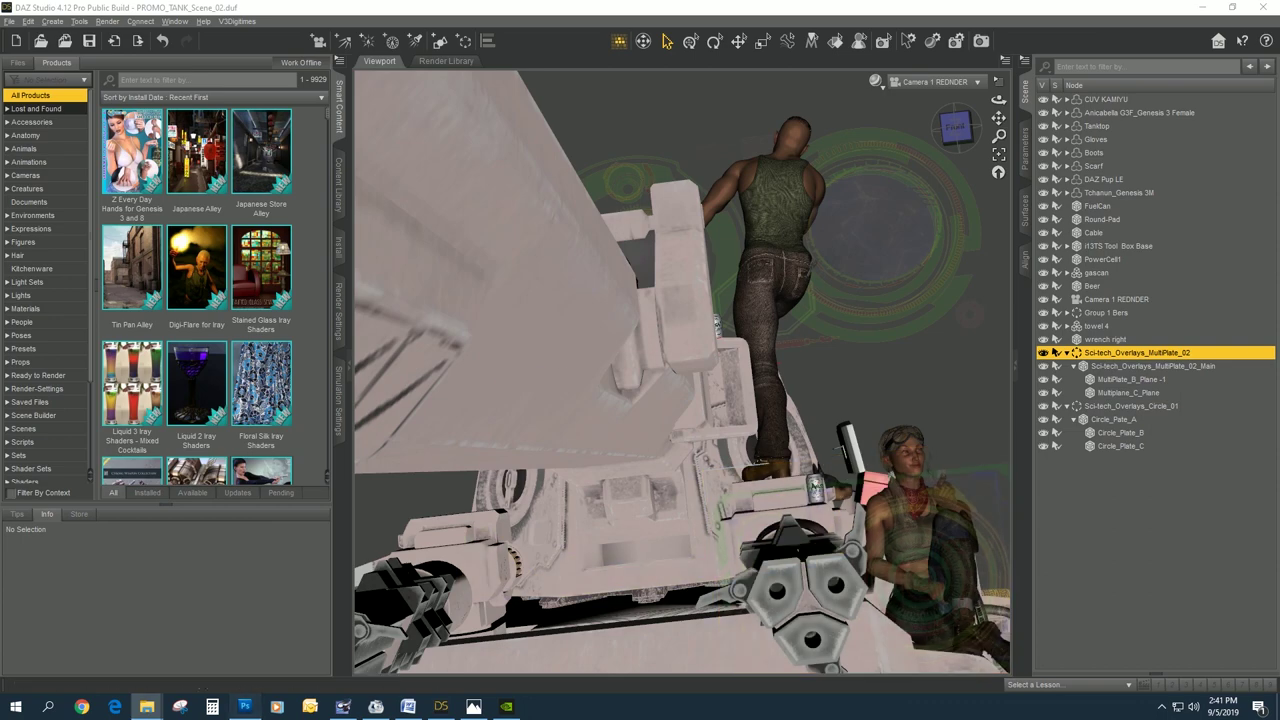
# Switch to Photoshop and replace the current brushes with the TECH_Griffin_Avid_Sci-tech_Vol_01_A set.
pyautogui.click(244, 706)
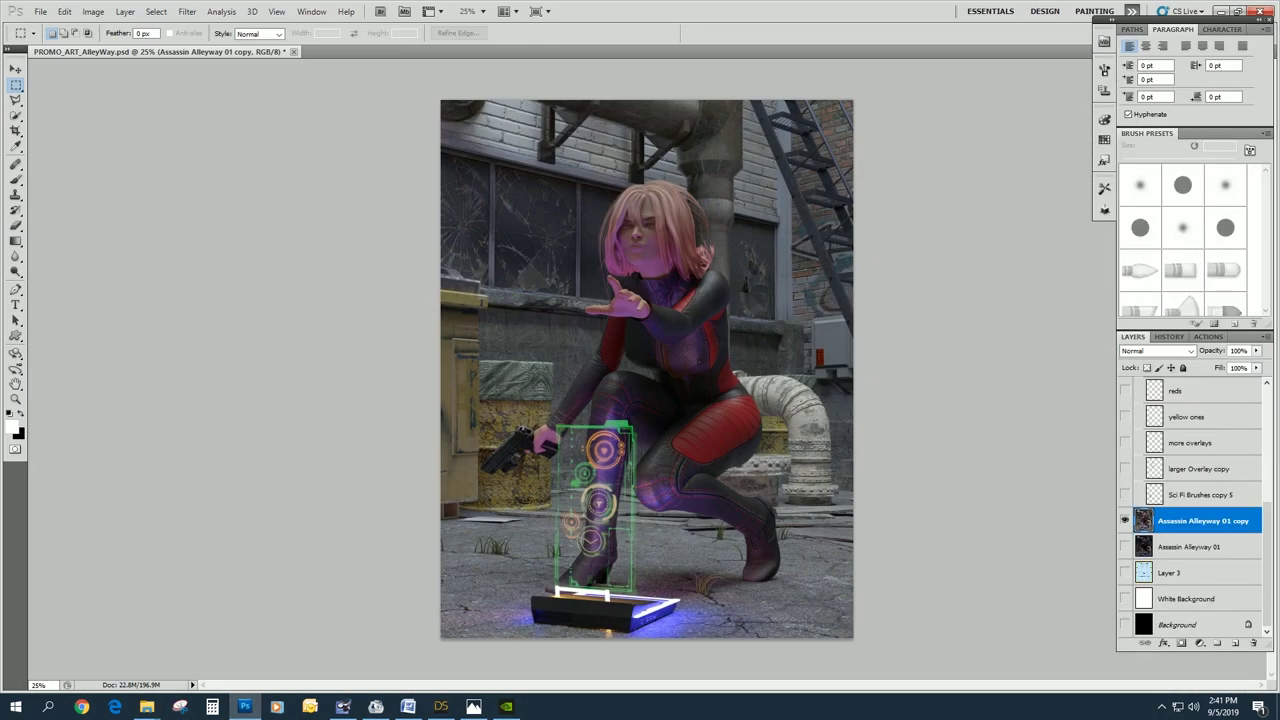
pyautogui.hotkey('alt', 'Tab')
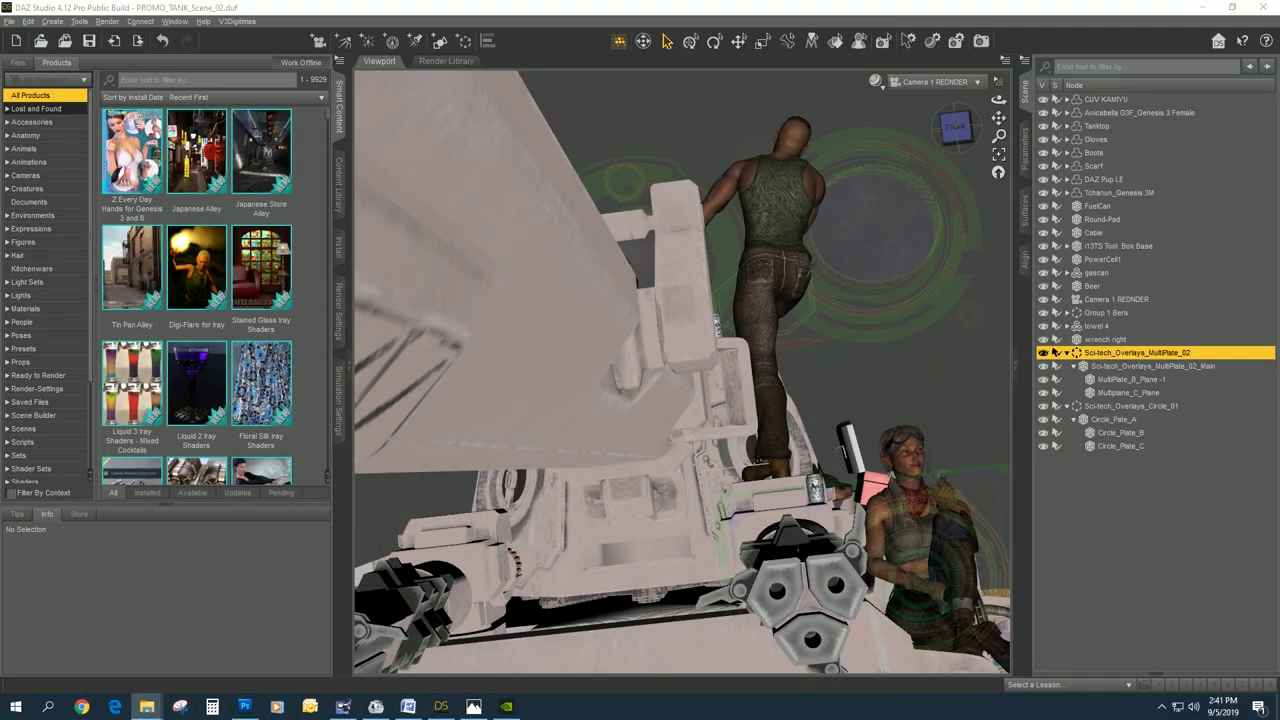
pyautogui.click(244, 706)
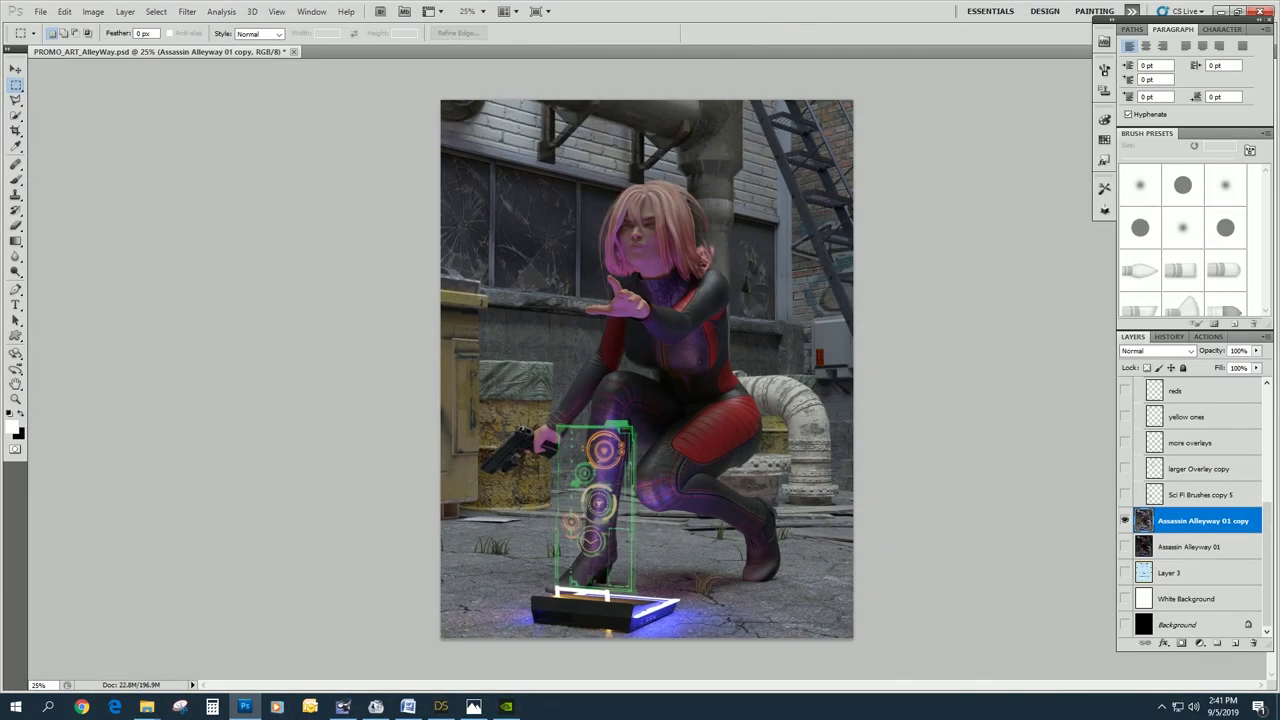
pyautogui.press('b')
pyautogui.moveTo(1266, 190); pyautogui.dragTo(1266, 184)
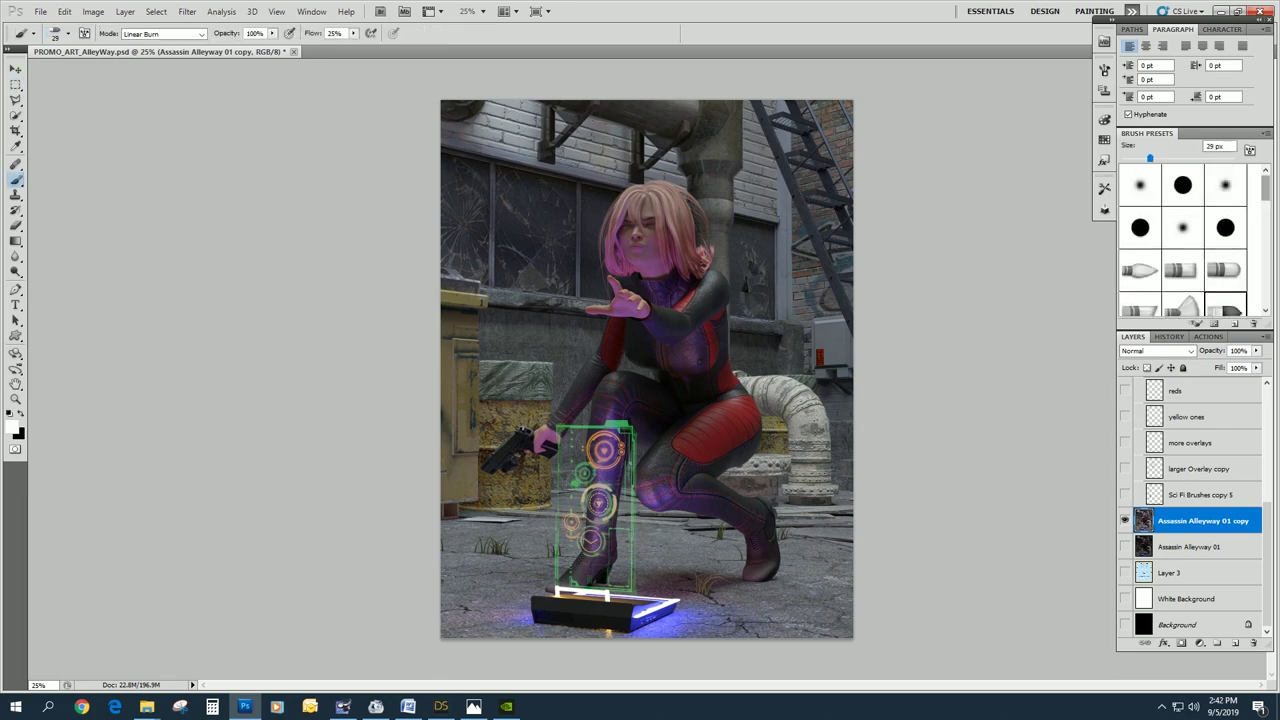
pyautogui.click(1266, 134)
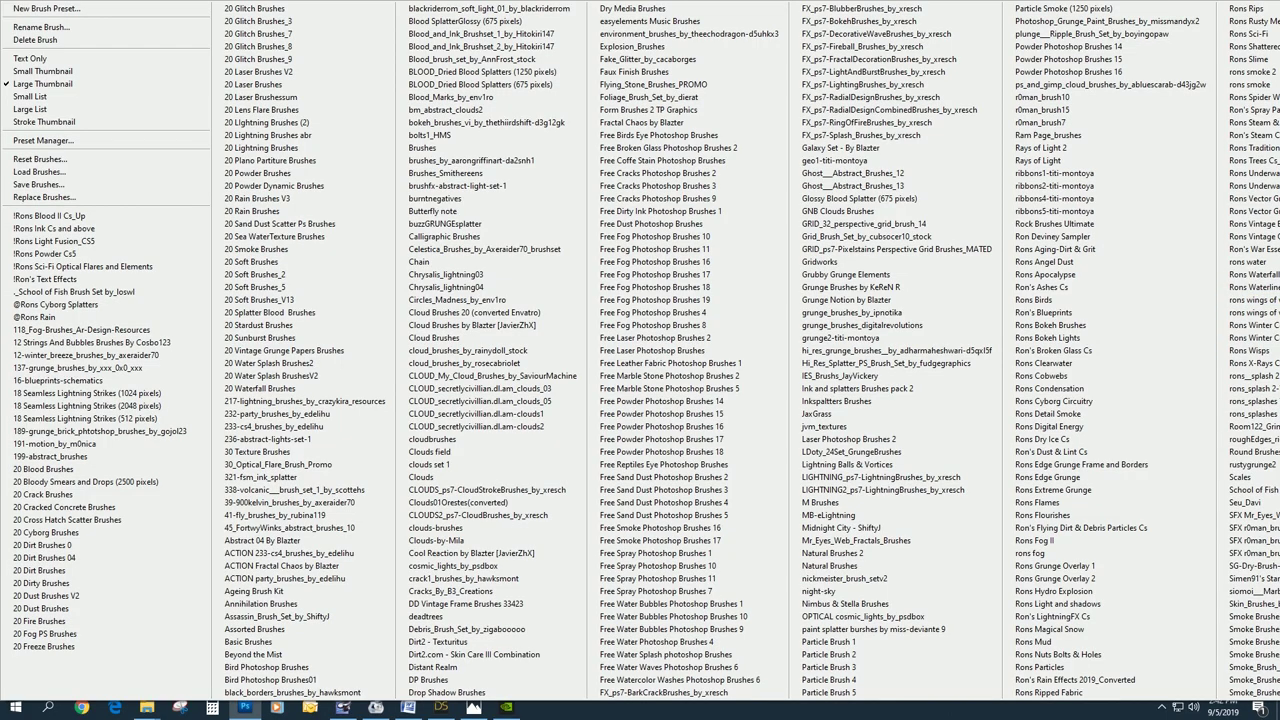
pyautogui.click(1278, 360)
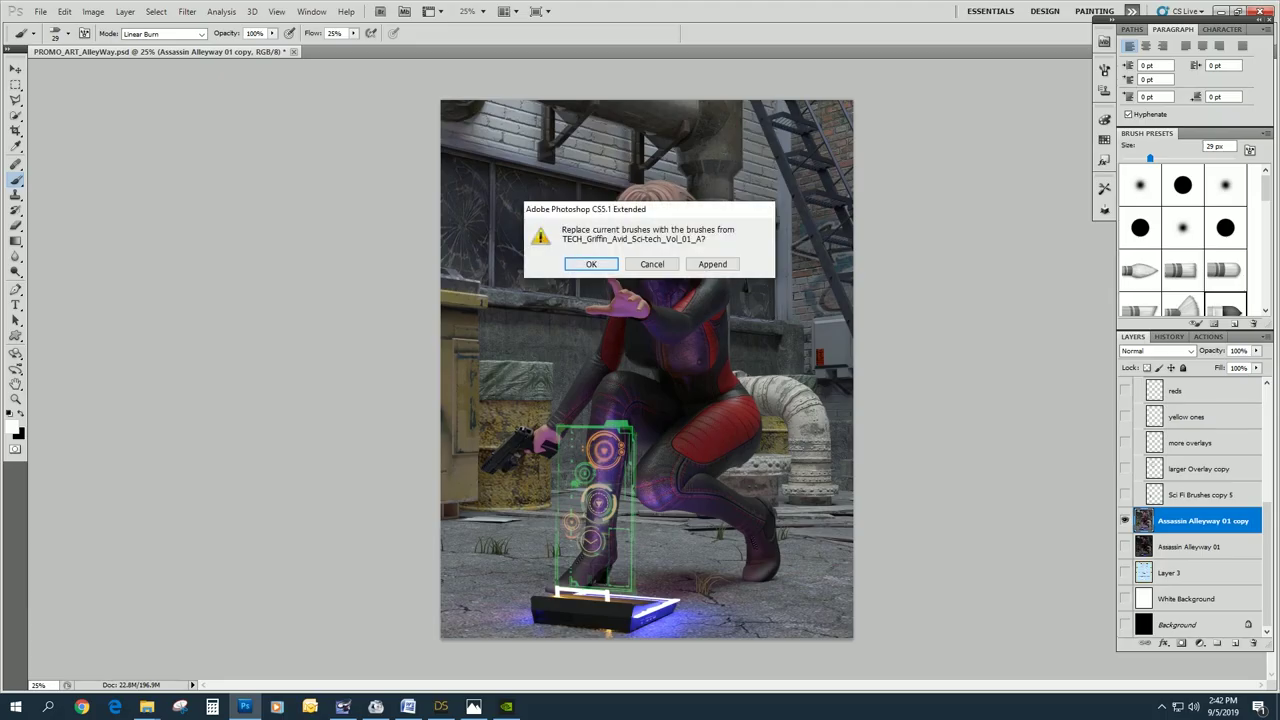
pyautogui.click(592, 265)
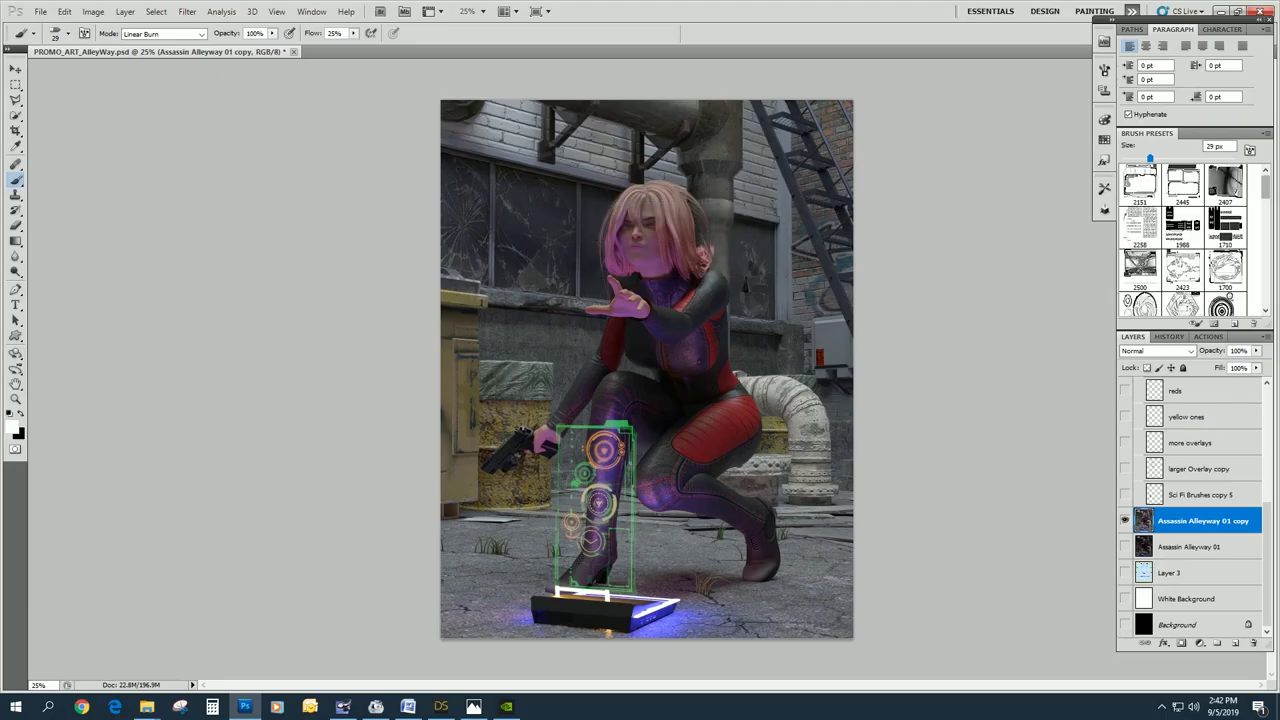
# Set the foreground color to dark red and undo a trial stamp of the 2151 px interface-frame brush.
pyautogui.click(1140, 182)
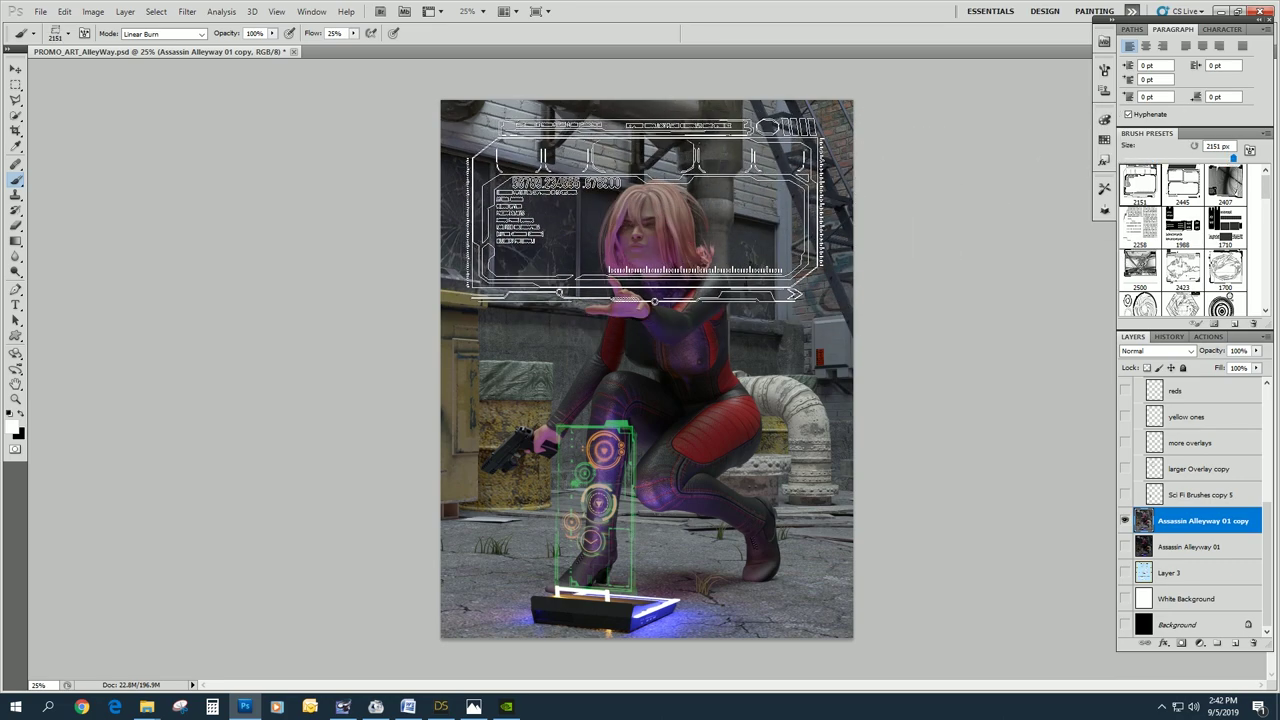
pyautogui.click(13, 427)
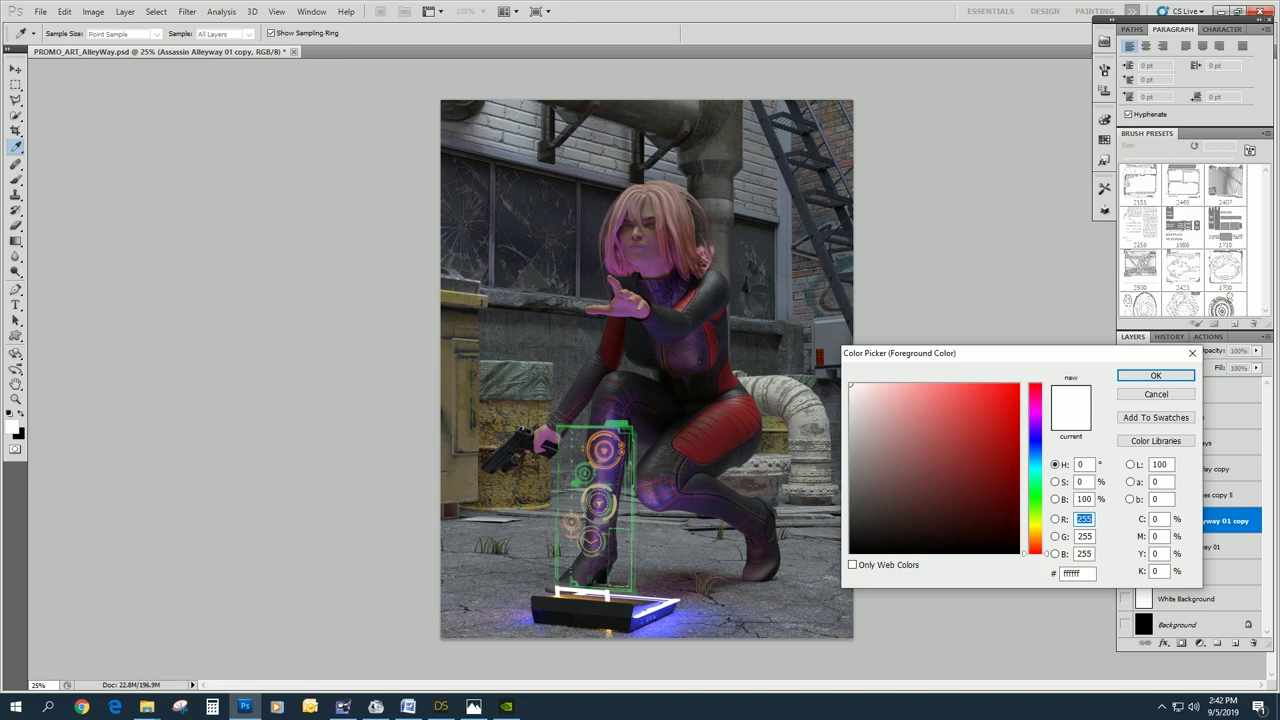
pyautogui.click(1015, 468)
pyautogui.click(1155, 375)
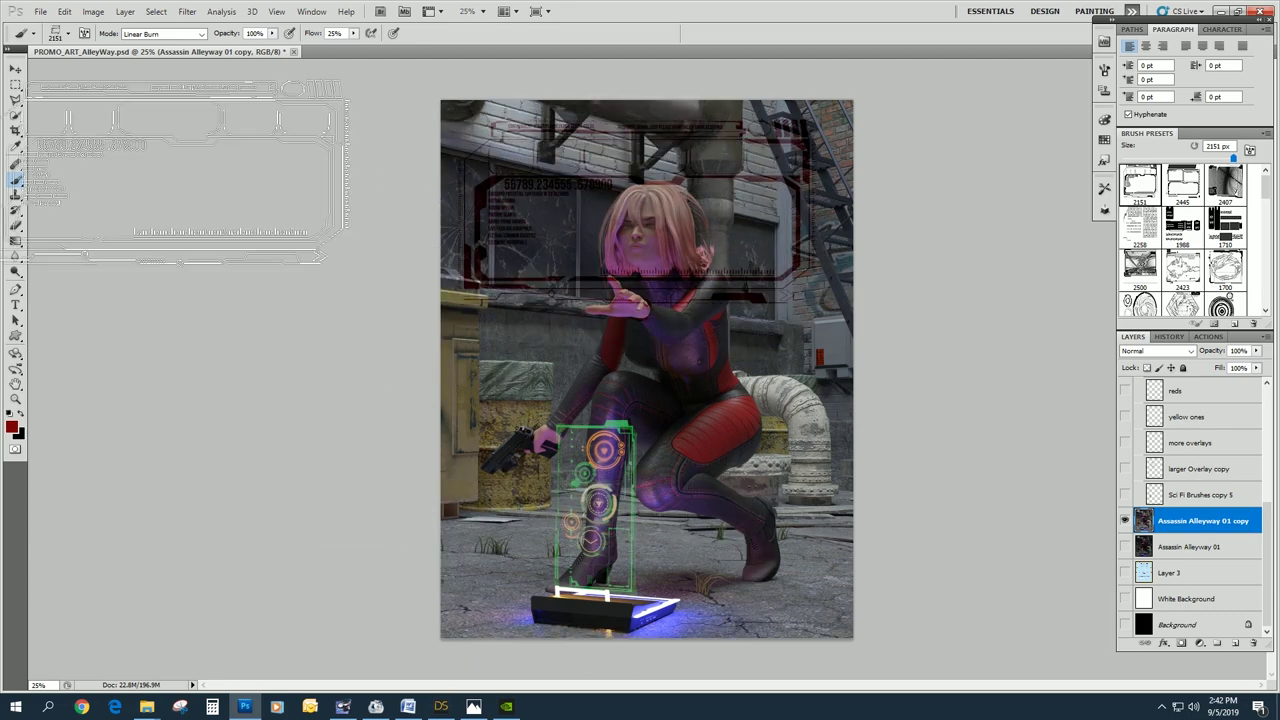
pyautogui.click(64, 11)
pyautogui.click(95, 25)
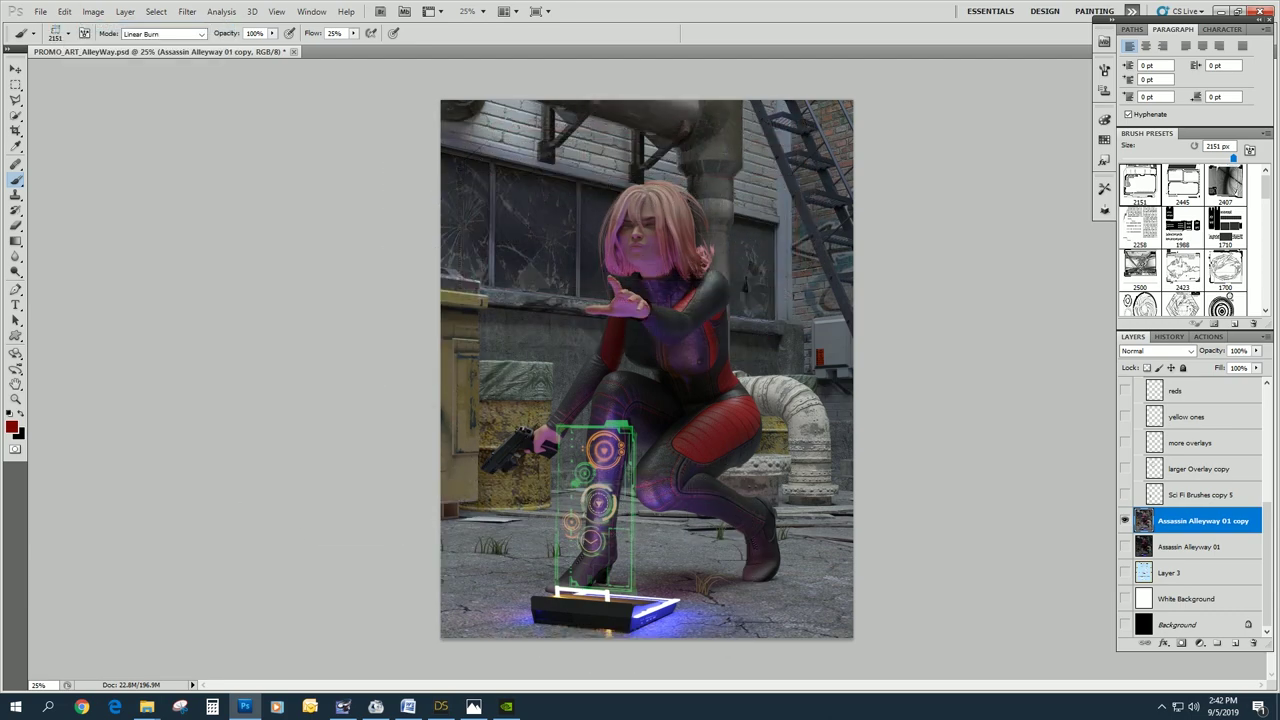
# Create a new layer named Brush Red Overlay A above the Assassin Alleyway 01 copy layer.
pyautogui.click(124, 11)
pyautogui.moveTo(133, 25)
pyautogui.click(300, 28)
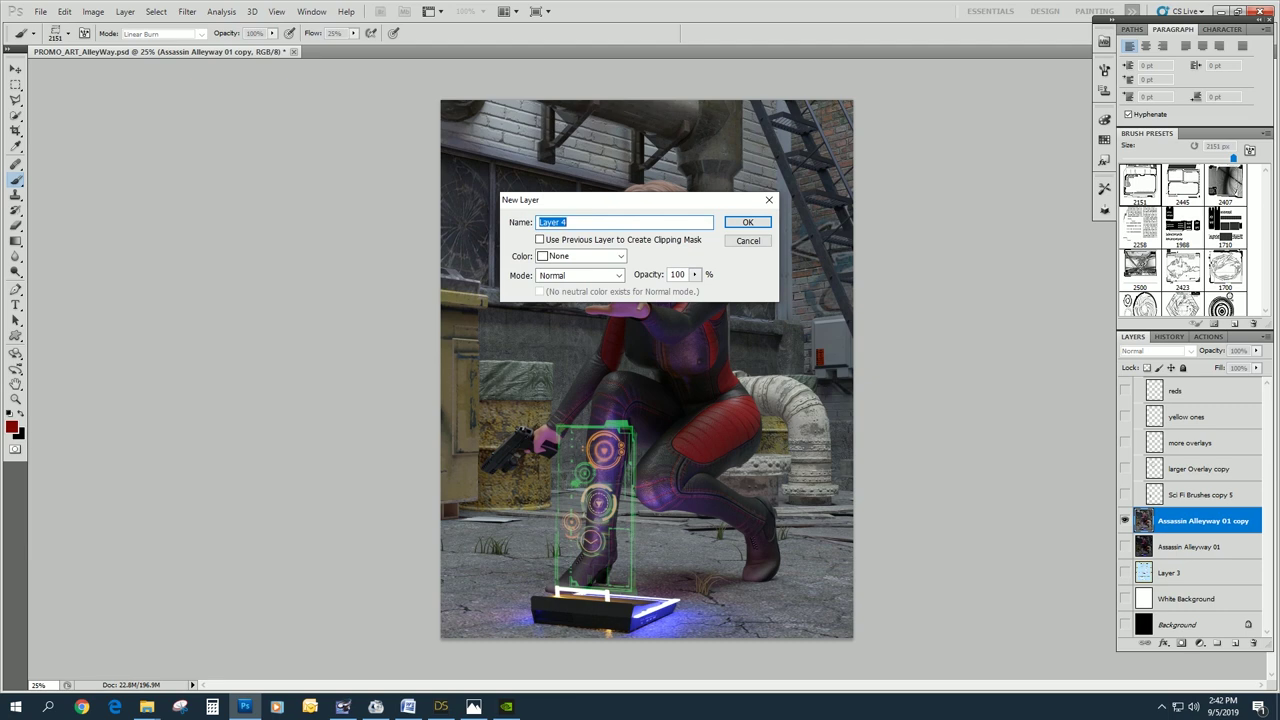
pyautogui.write('Brush Red Overlay A')
pyautogui.press('Return')
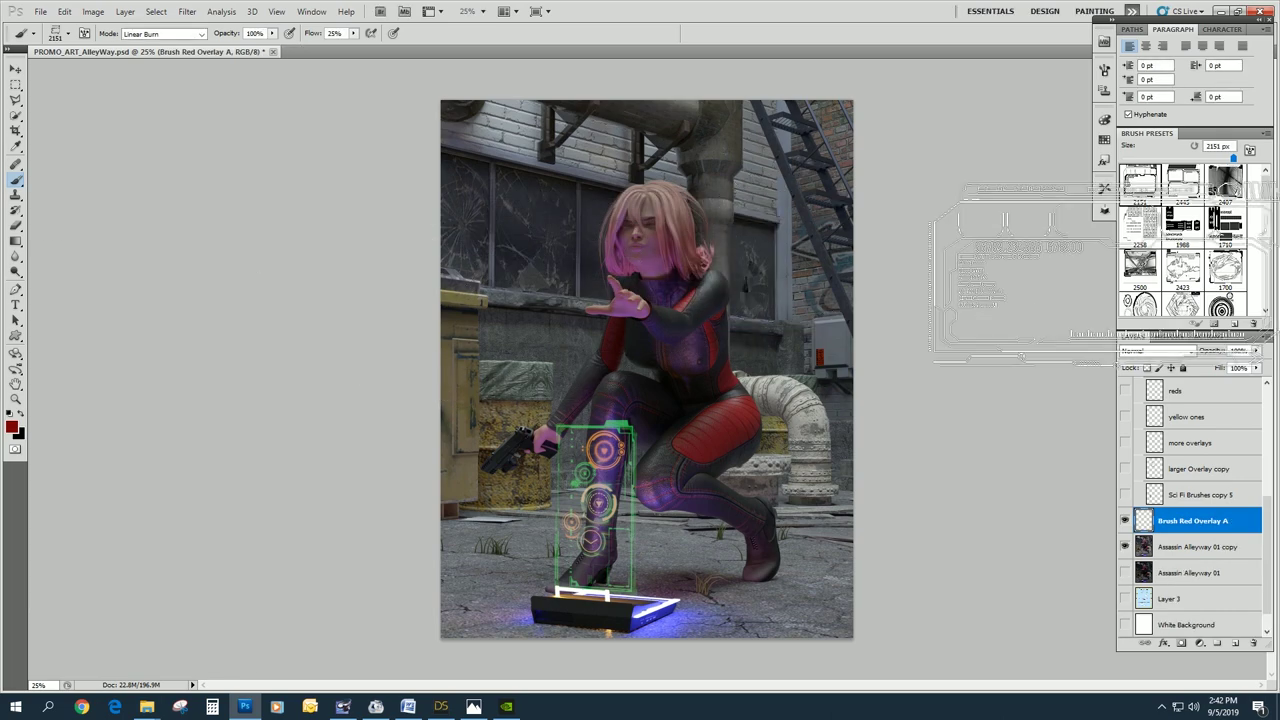
# Stamp the 2445 brush three times at 888 px over the wall and window beside the woman's head, comparing with the layer hidden.
pyautogui.click(1182, 183)
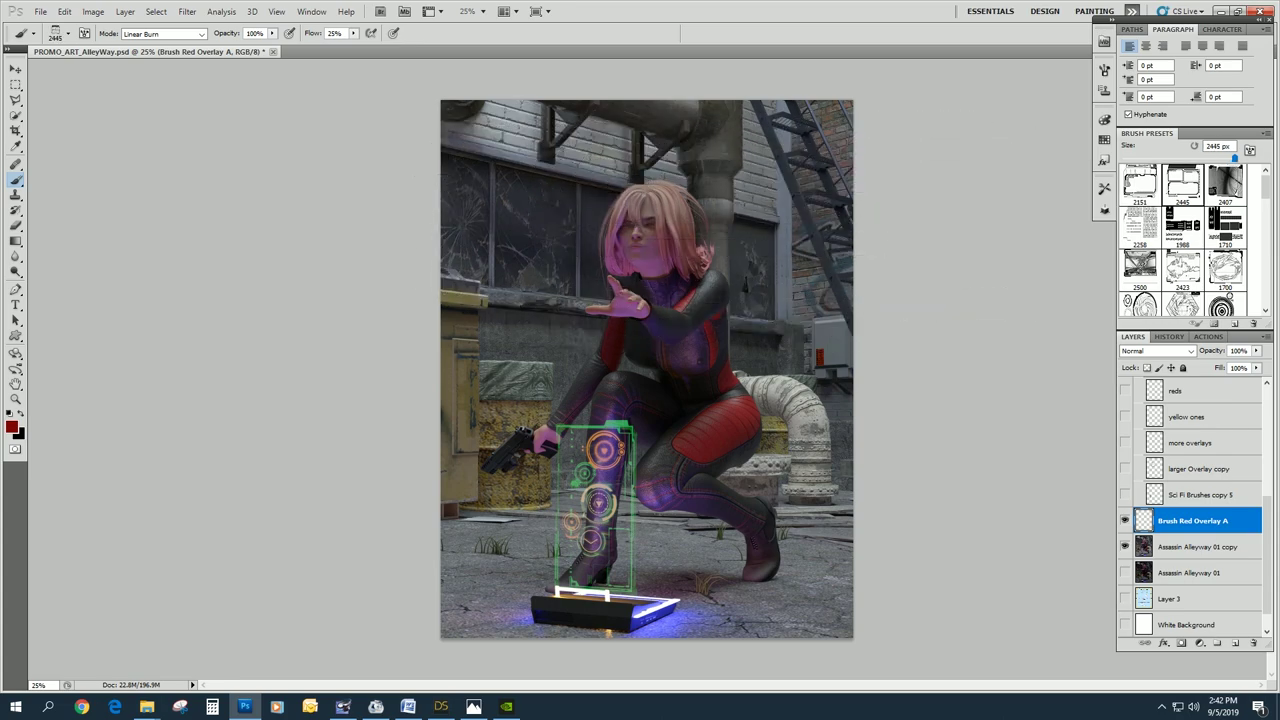
pyautogui.moveTo(1235, 158); pyautogui.dragTo(1228, 158)
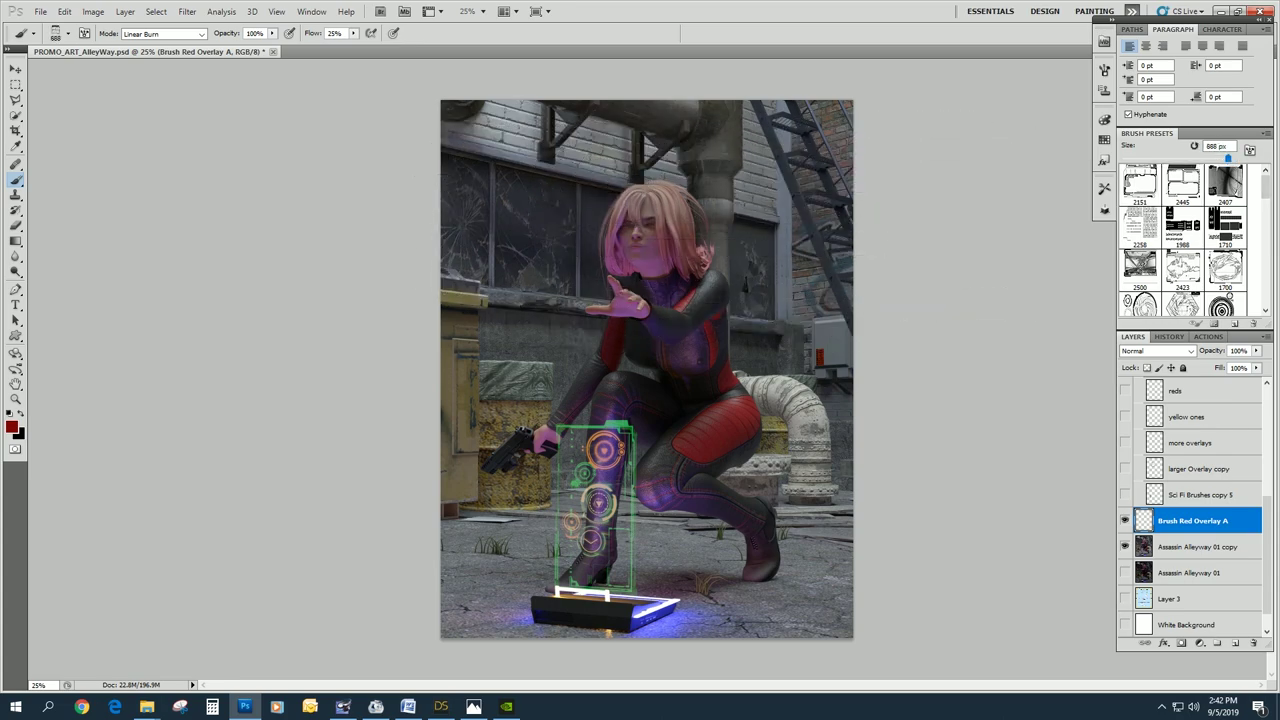
pyautogui.click(534, 188)
pyautogui.click(536, 188)
pyautogui.click(536, 188)
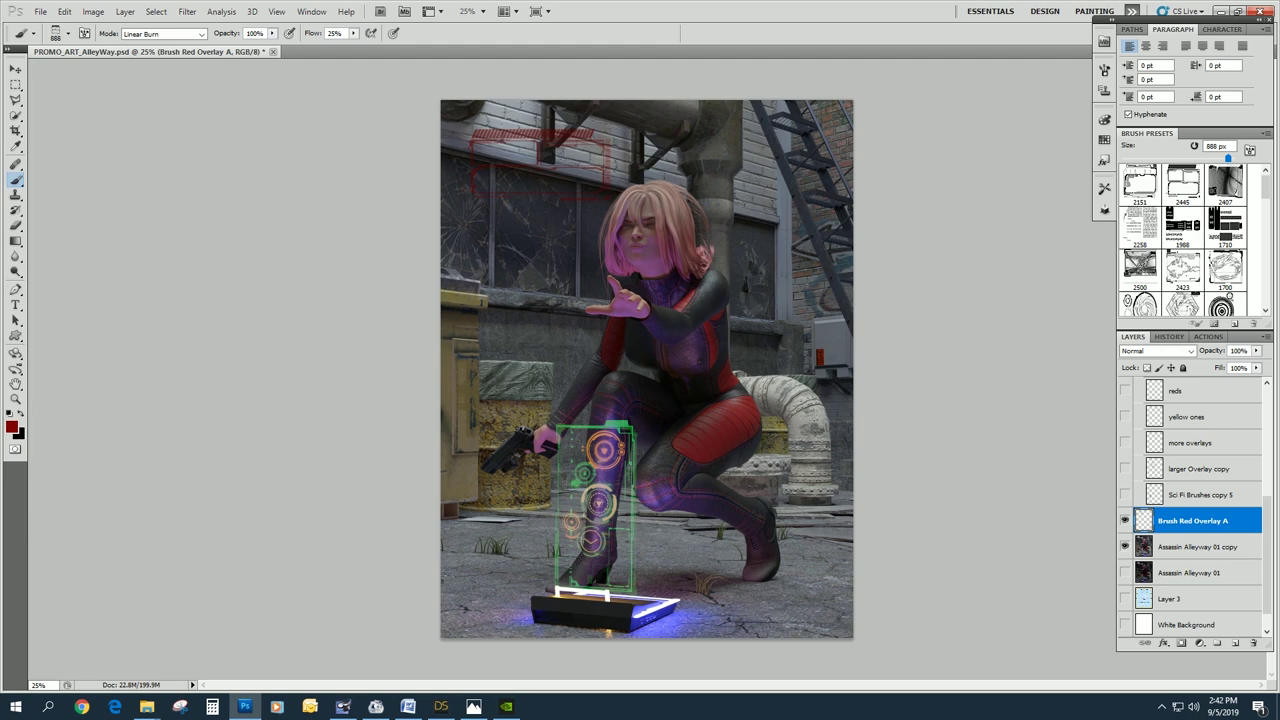
pyautogui.click(1125, 520)
pyautogui.click(1125, 520)
pyautogui.click(1125, 520)
pyautogui.click(124, 11)
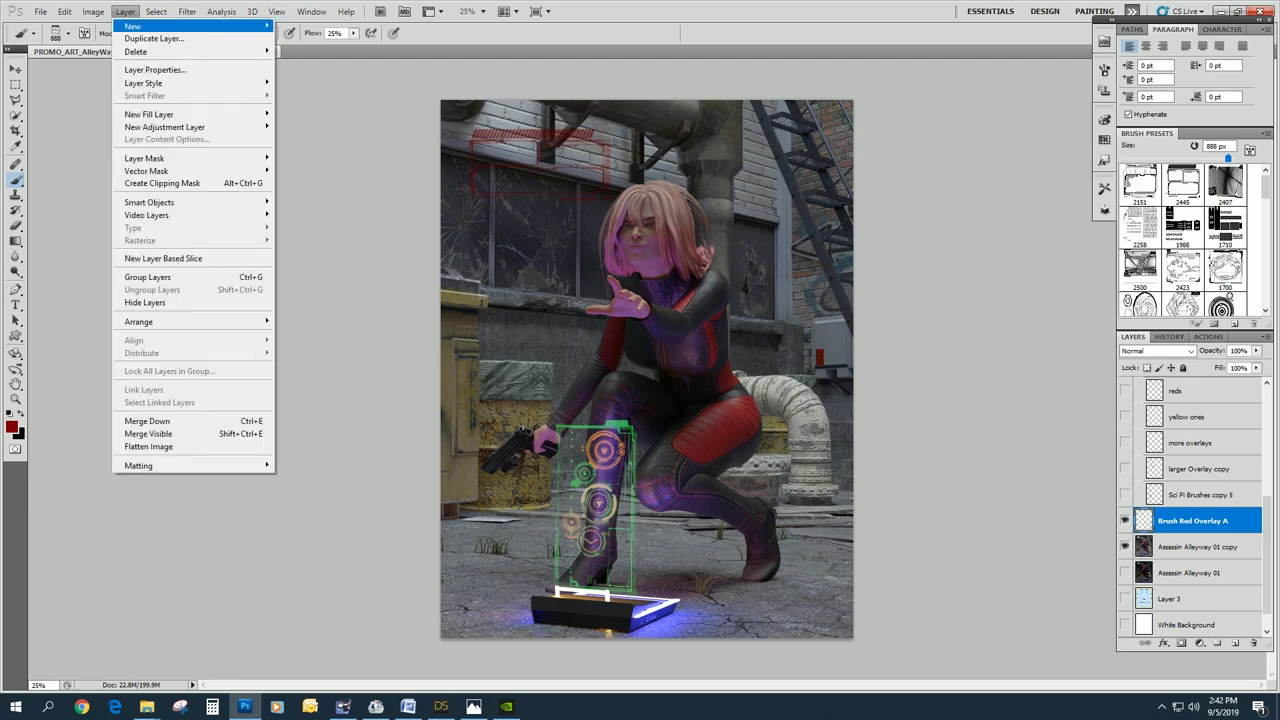
pyautogui.moveTo(150, 215)
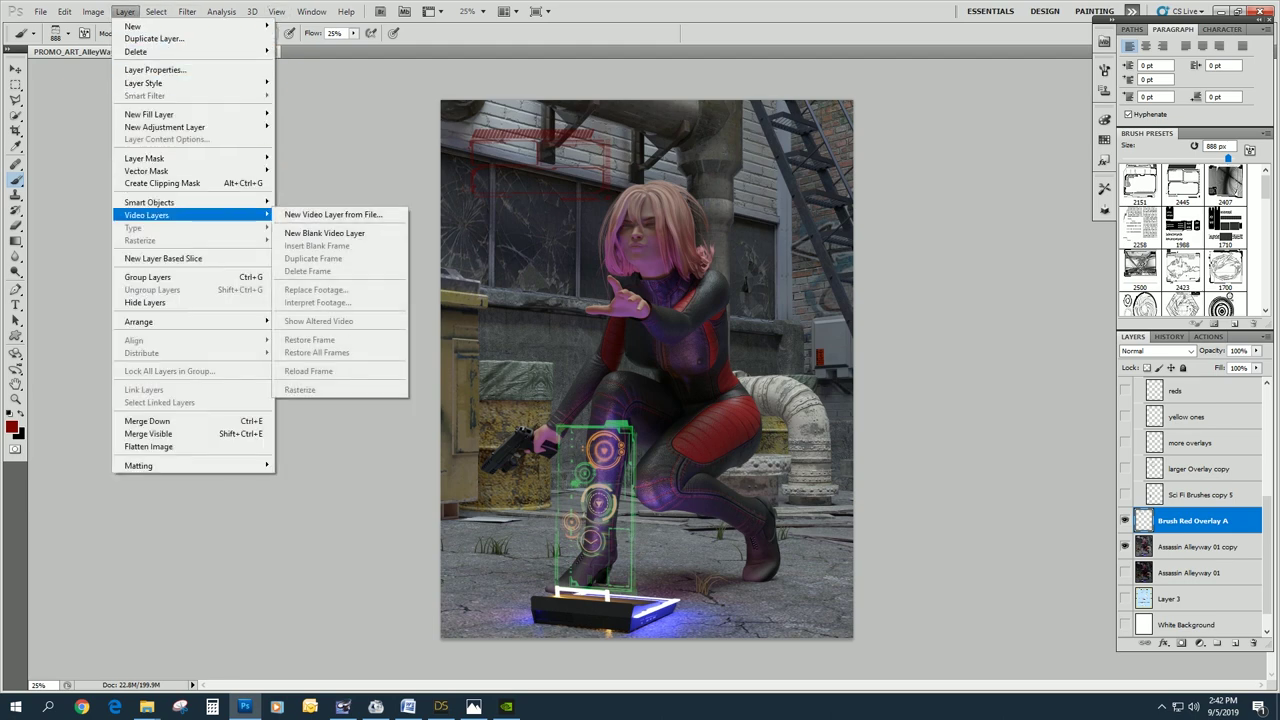
pyautogui.press('Escape')
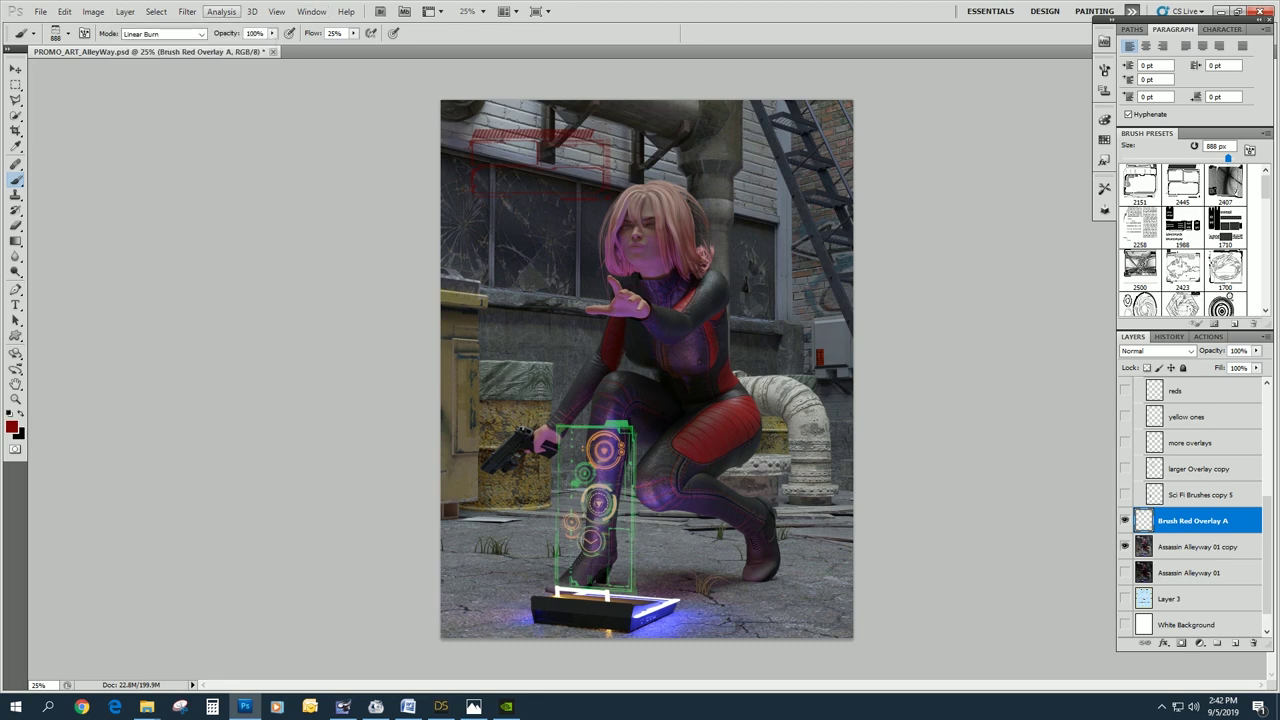
# Display the Styles presets and replace the current styles with the Sci-Tech Glow Styles set.
pyautogui.click(312, 11)
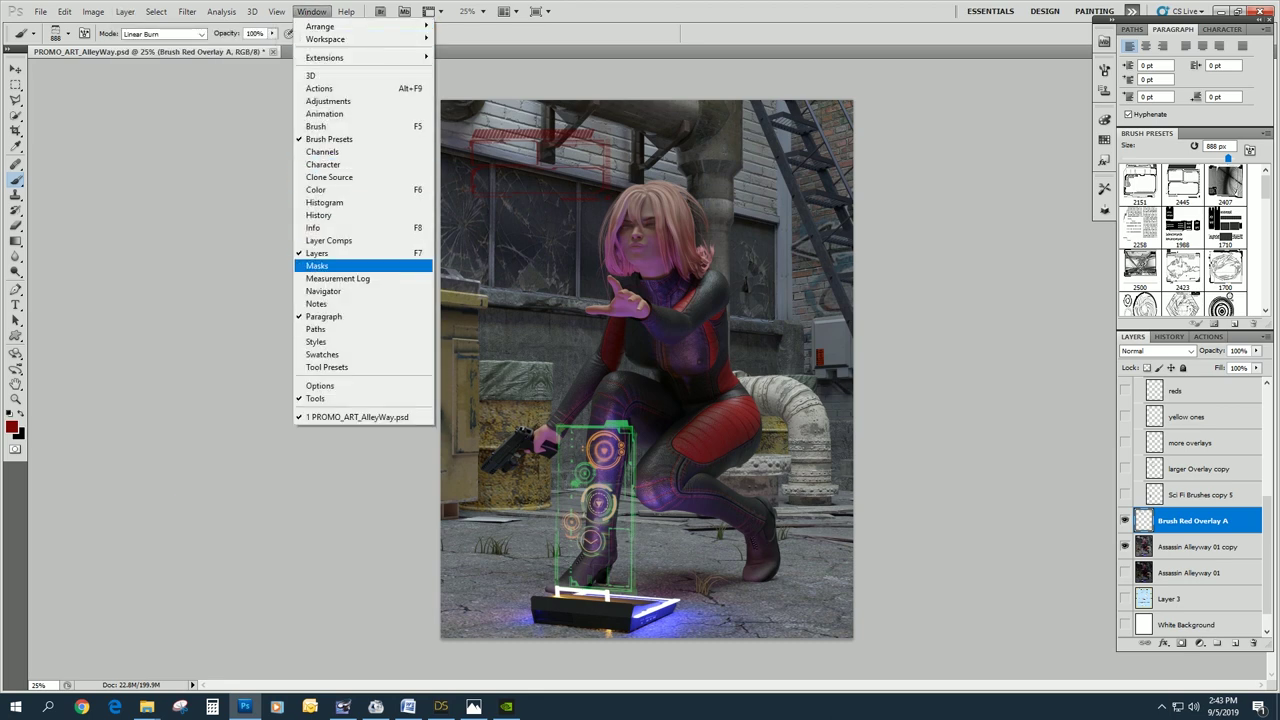
pyautogui.click(340, 341)
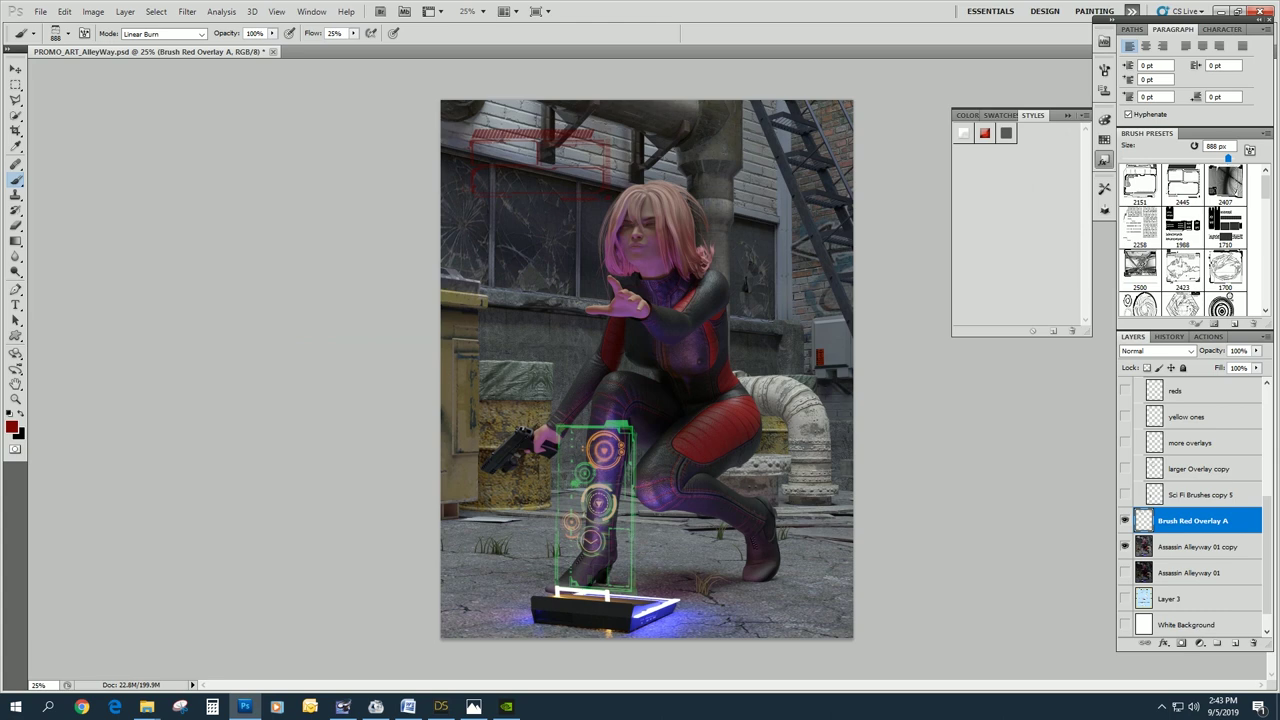
pyautogui.click(1083, 115)
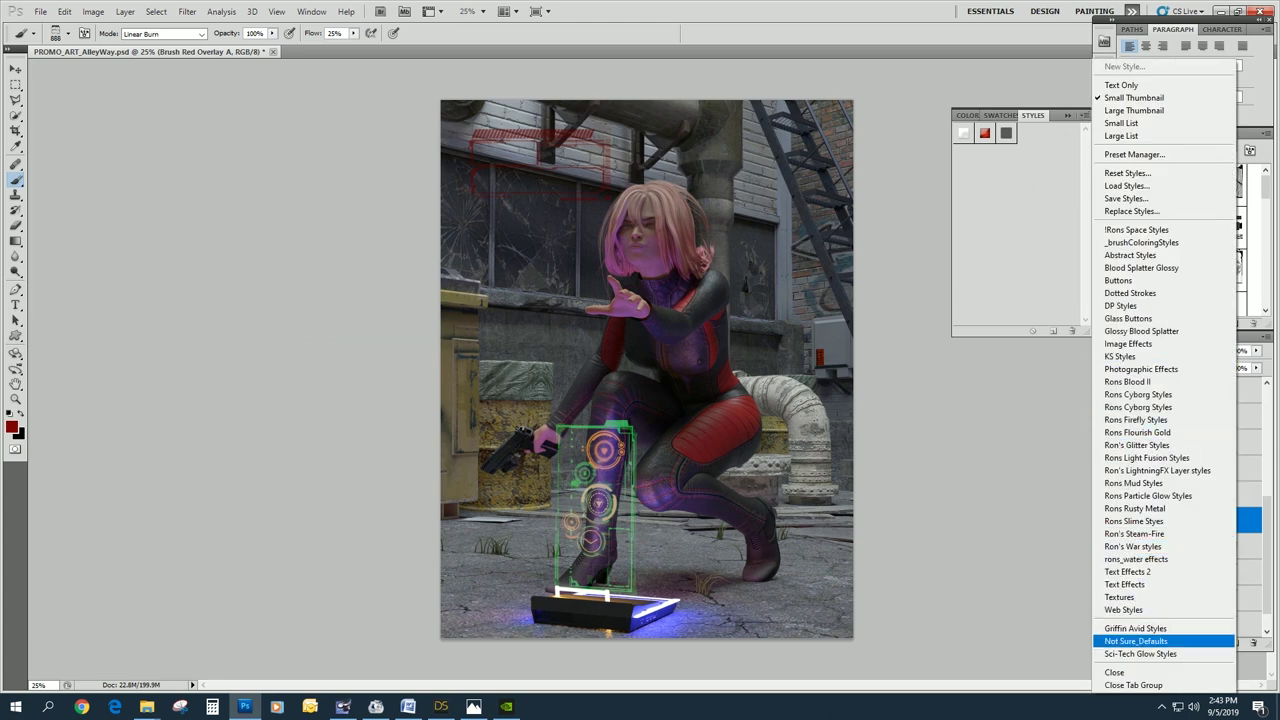
pyautogui.click(1140, 653)
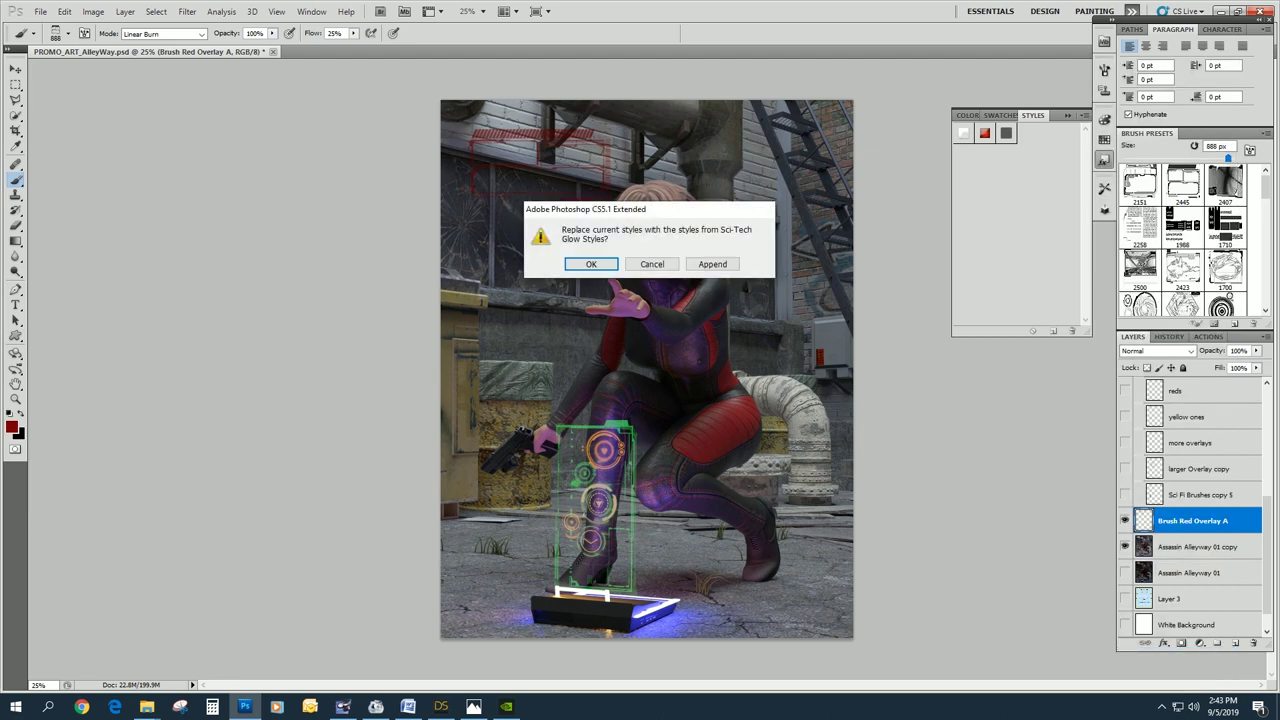
pyautogui.press('Return')
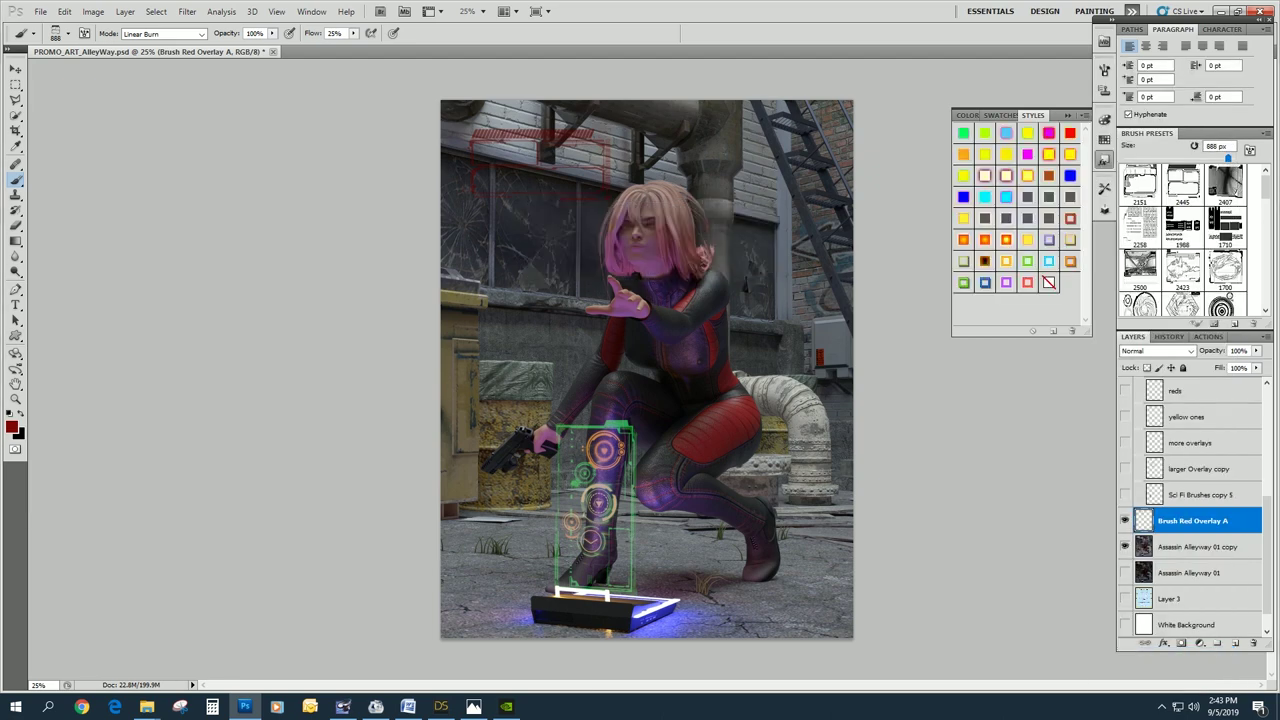
# Try orange, green and purple-blue glow styles on the Brush Red Overlay A layer.
pyautogui.click(985, 240)
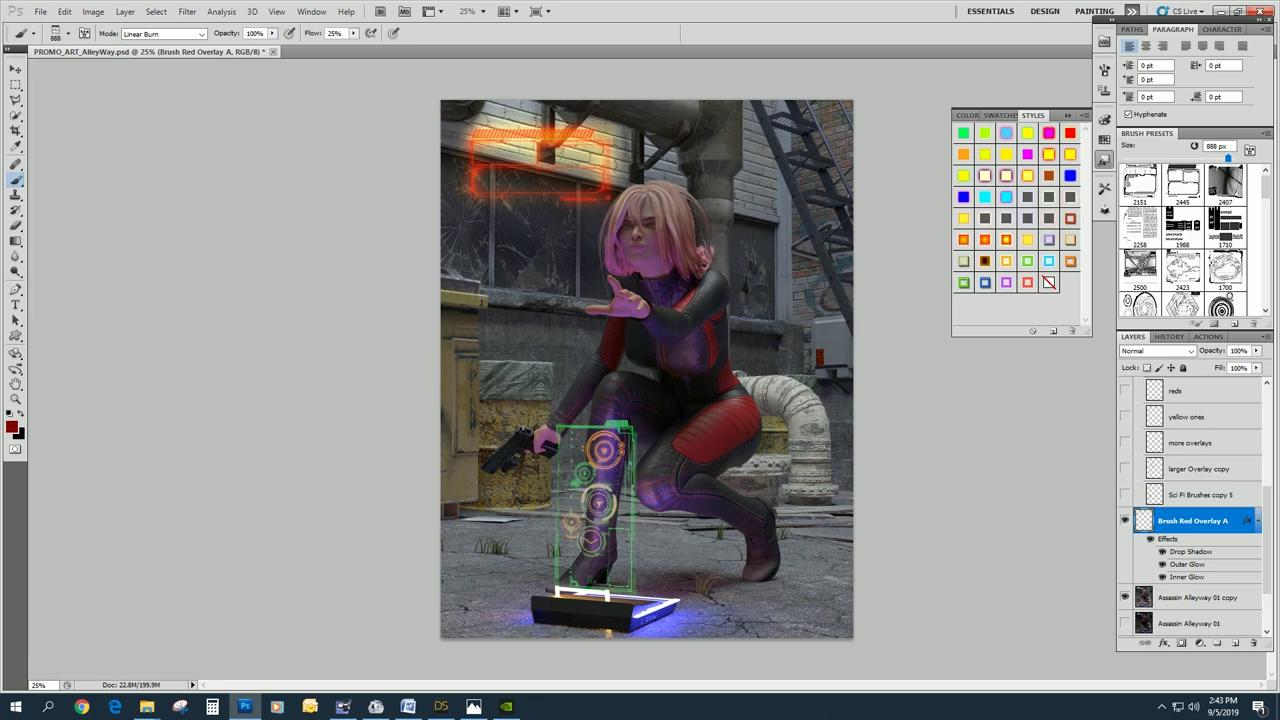
pyautogui.click(1006, 240)
pyautogui.click(985, 133)
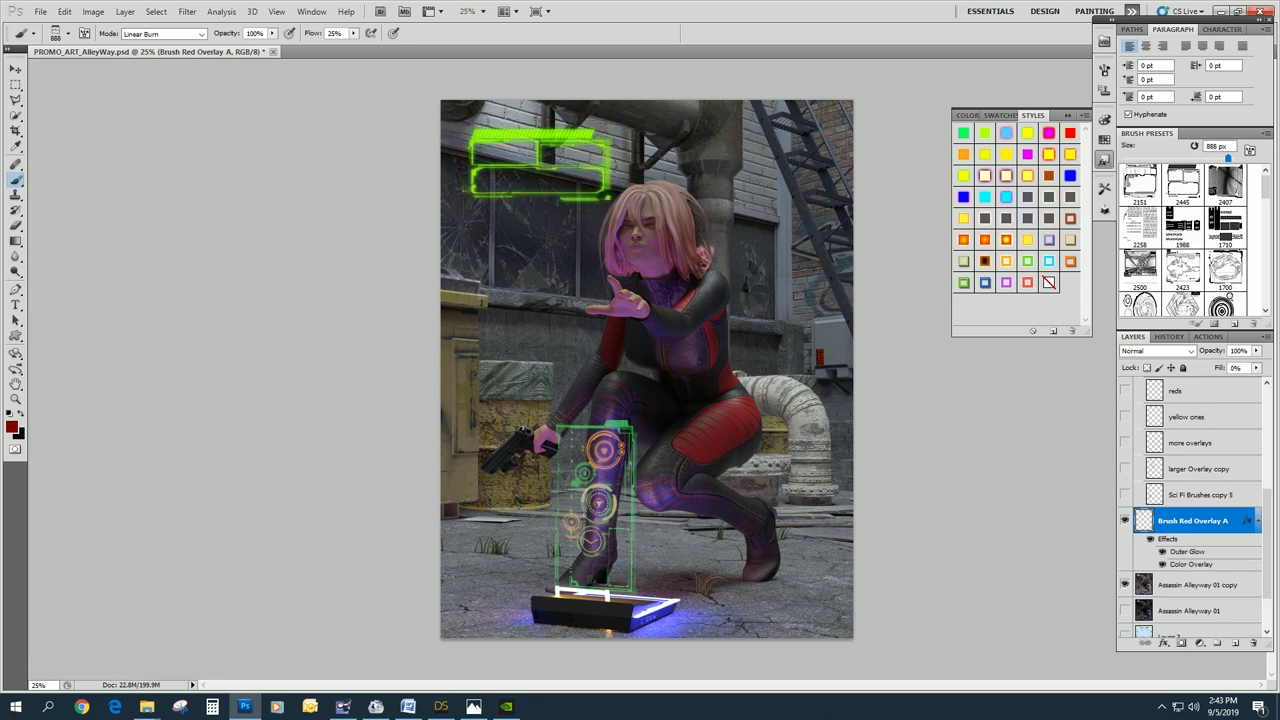
pyautogui.click(963, 197)
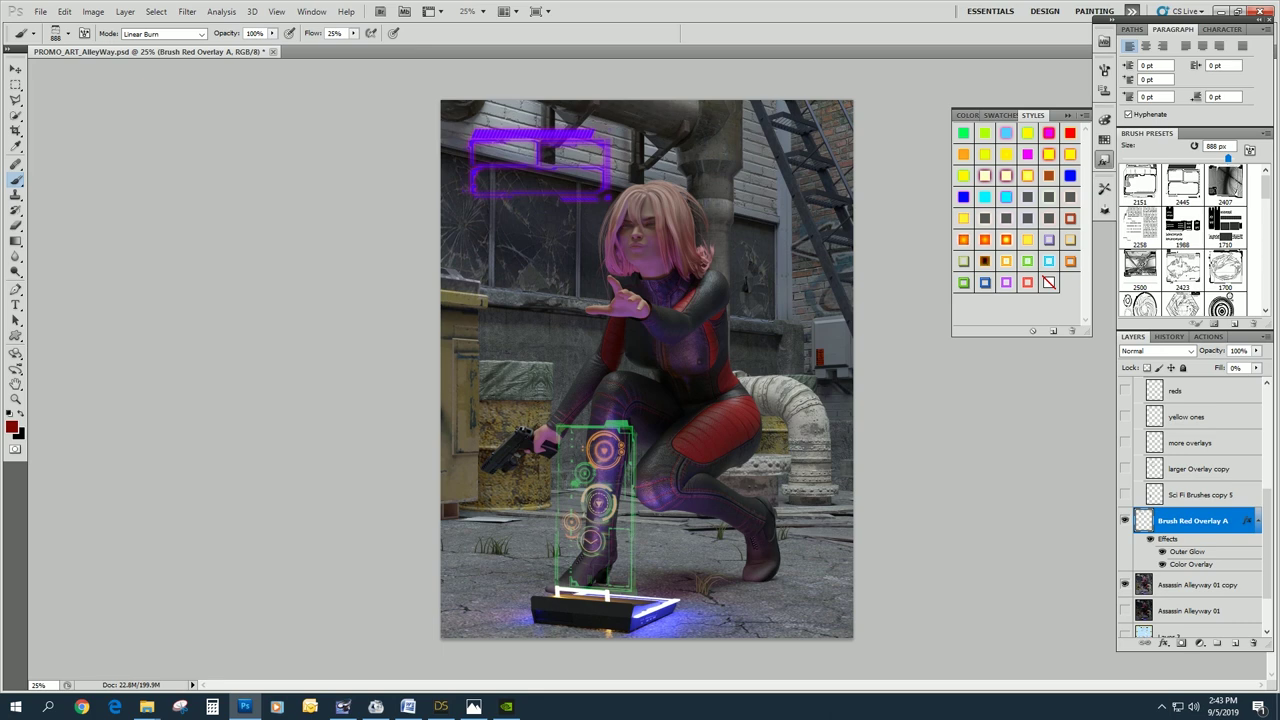
pyautogui.click(985, 261)
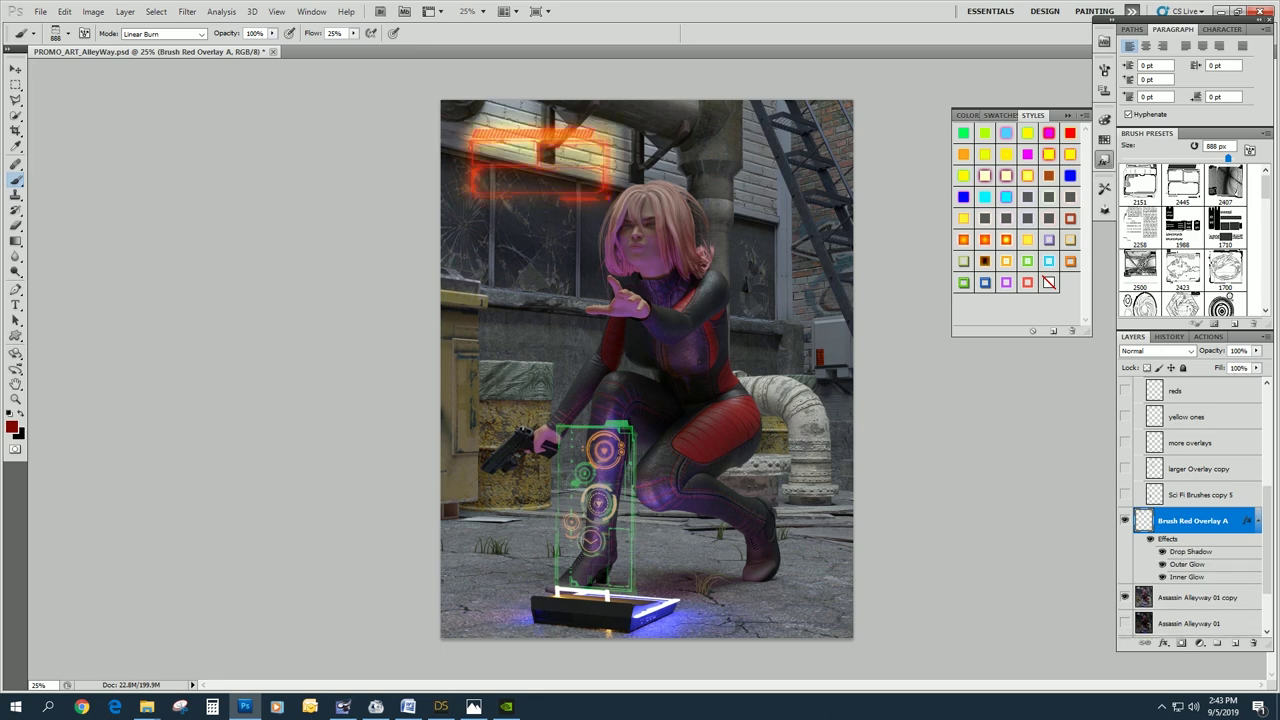
# Try further Sci-Tech glow styles on Brush Red Overlay A, ending with an orange outer and inner glow with color overlay.
pyautogui.click(1006, 261)
pyautogui.click(1027, 261)
pyautogui.click(1006, 261)
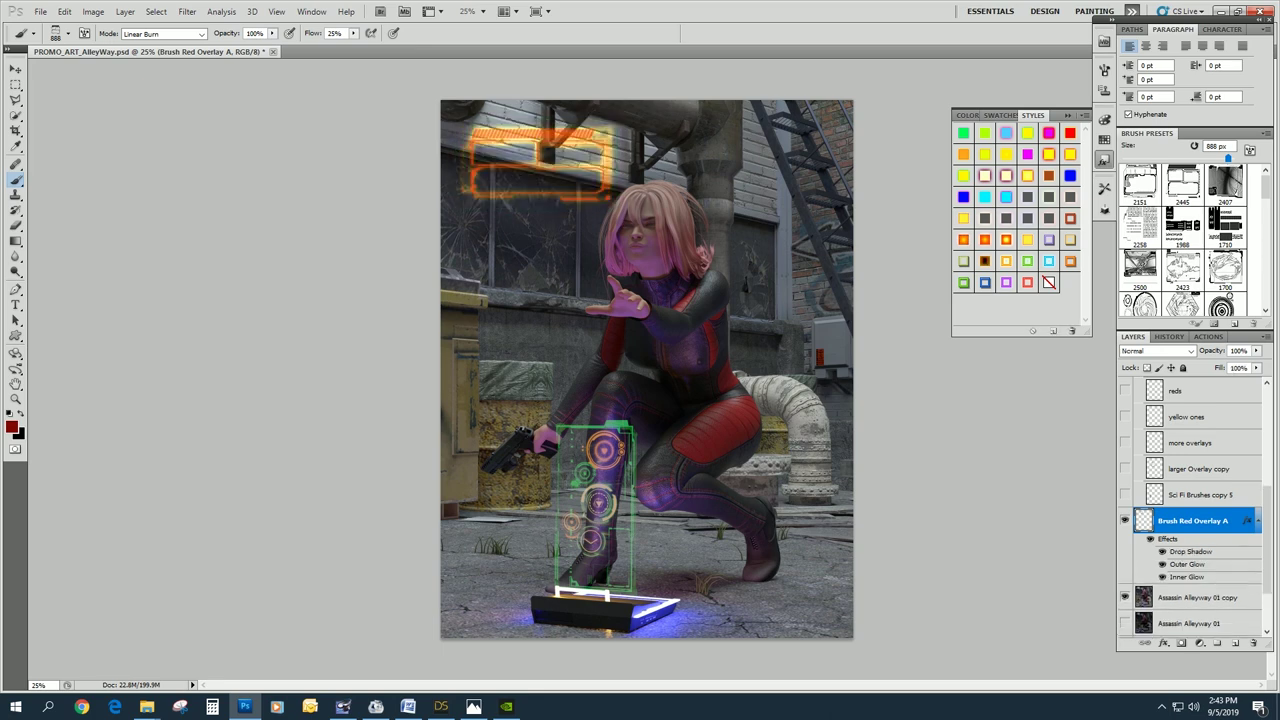
pyautogui.click(1049, 240)
pyautogui.click(1070, 218)
pyautogui.click(1027, 176)
pyautogui.click(985, 240)
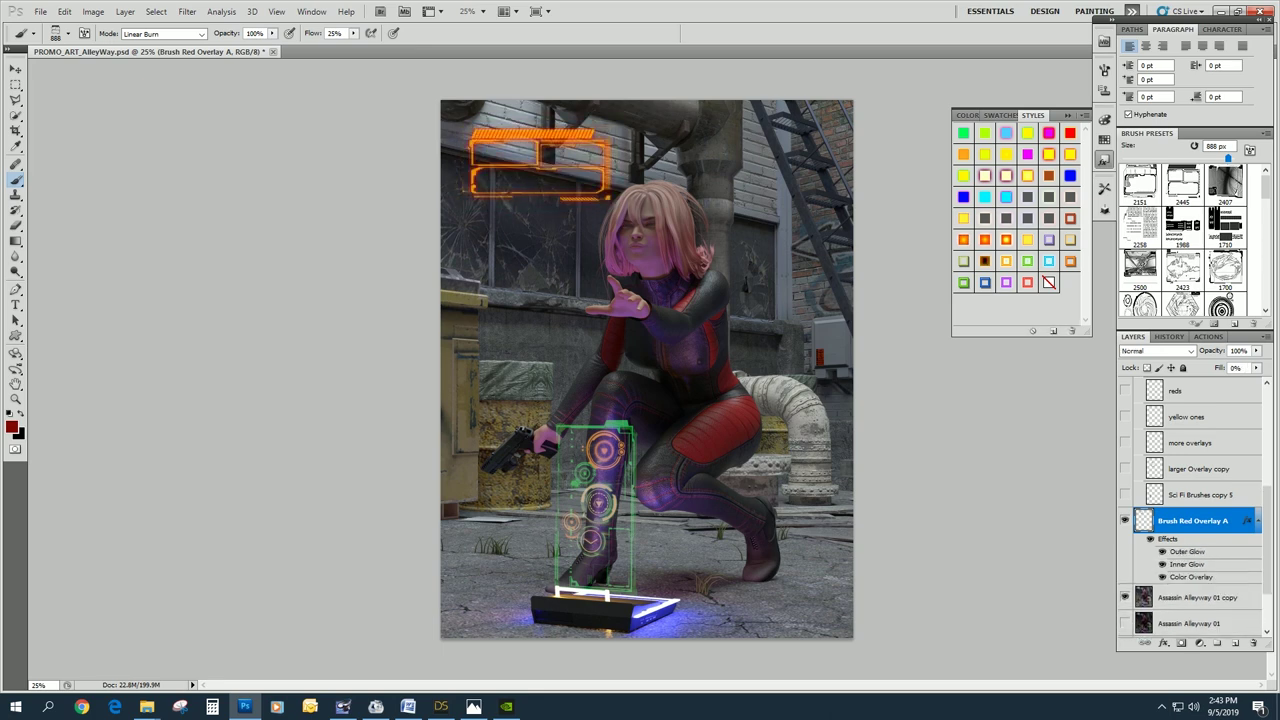
pyautogui.click(1049, 133)
pyautogui.click(1006, 240)
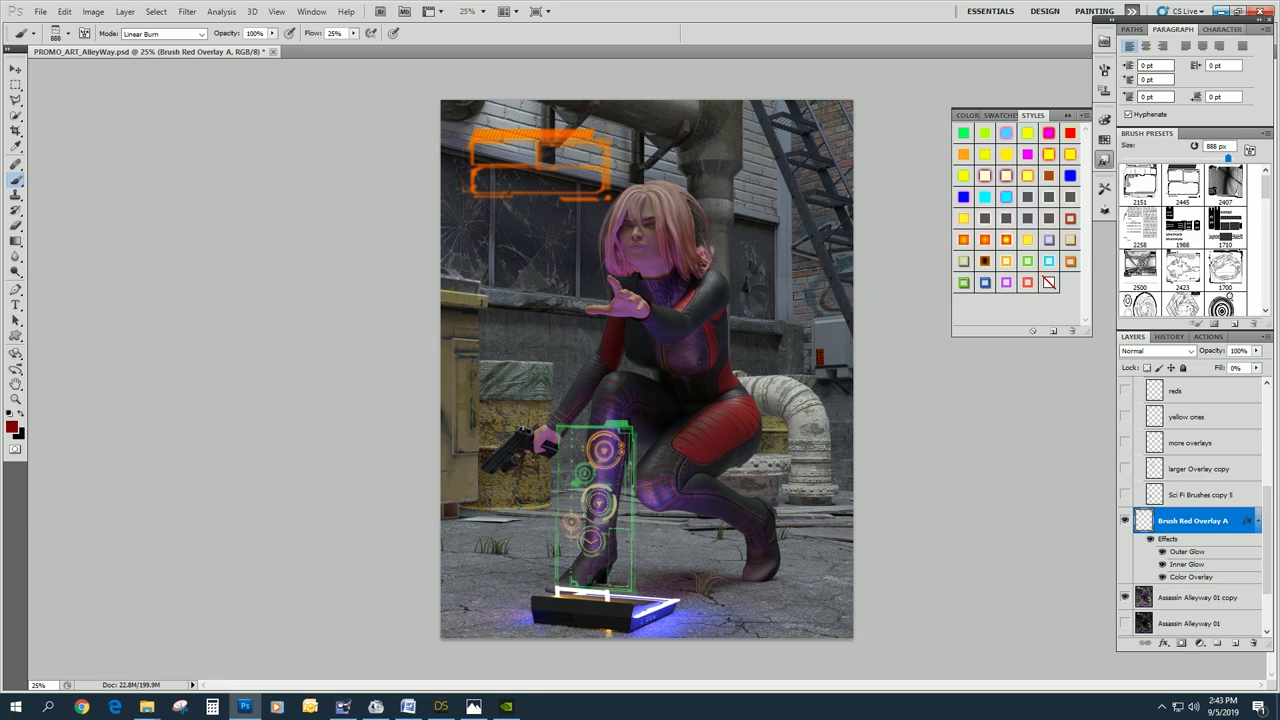
# In File Explorer, view Photoshop CS5.1's Presets folder alongside the Sci-Tech_Brushes_&_Styles folder, and close both windows.
pyautogui.hotkey('alt', 'Tab')
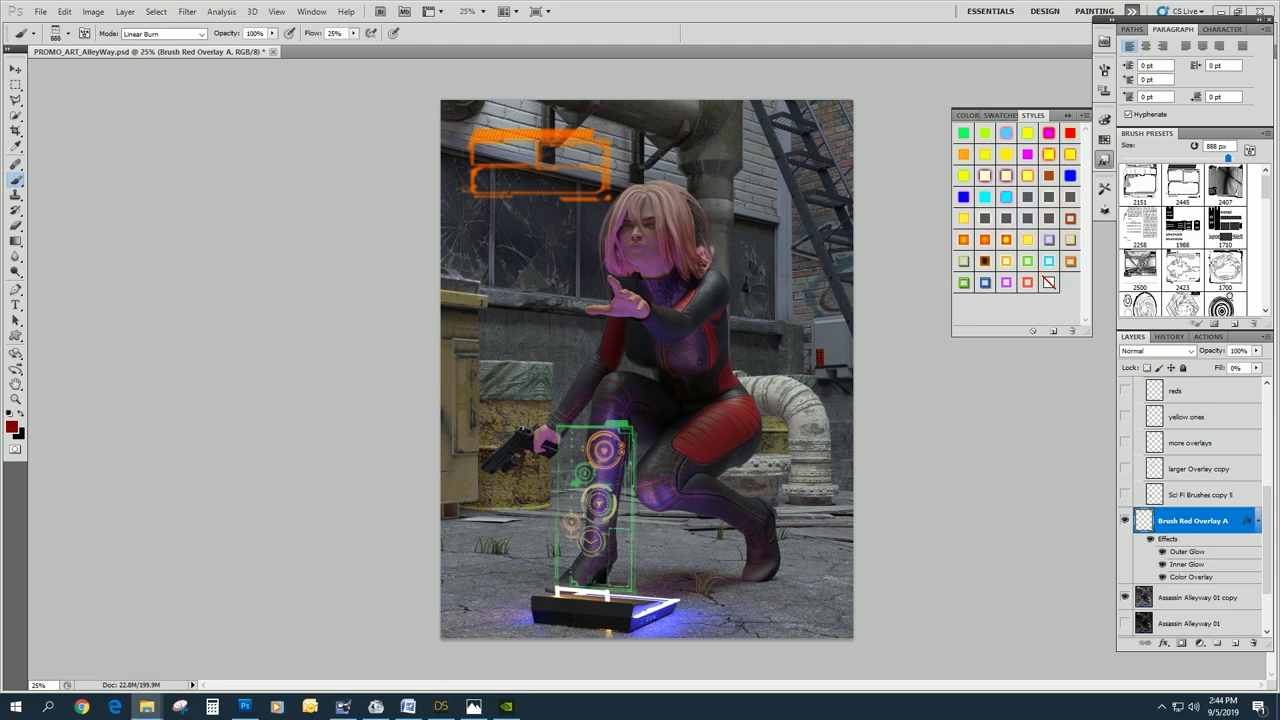
pyautogui.click(146, 706)
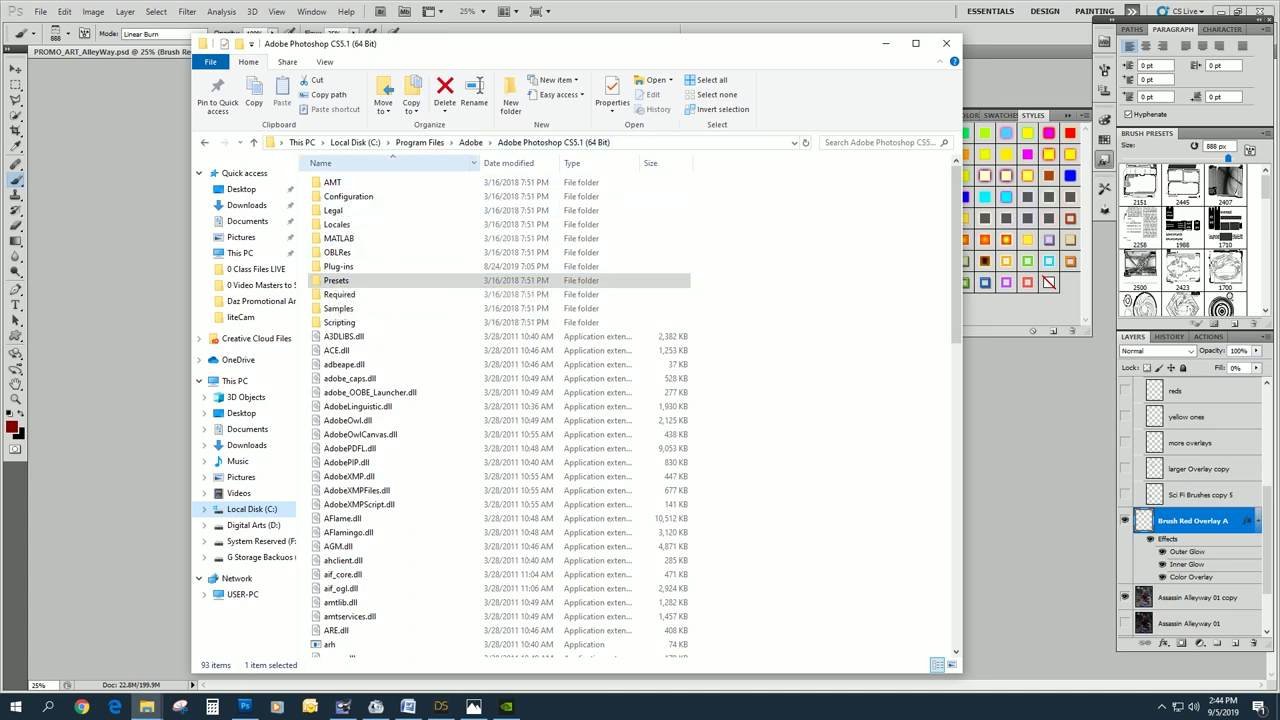
pyautogui.doubleClick(338, 280)
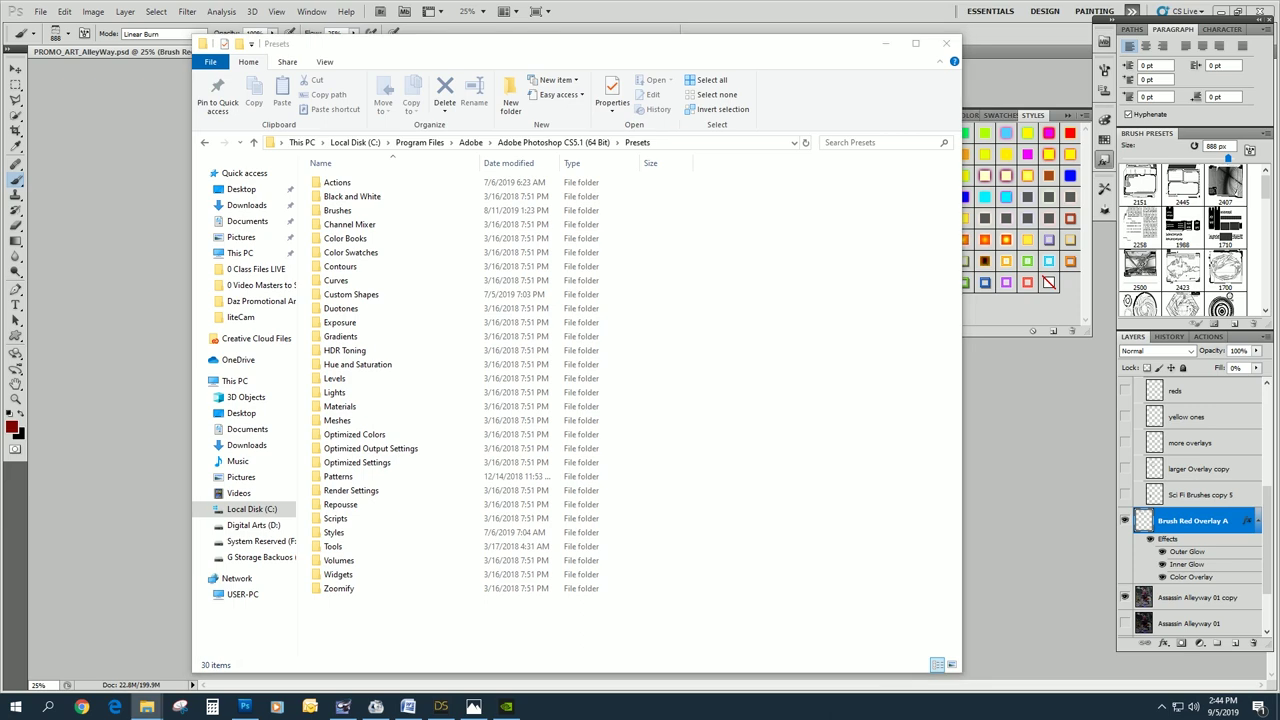
pyautogui.moveTo(1279, 225); pyautogui.dragTo(994, 87)
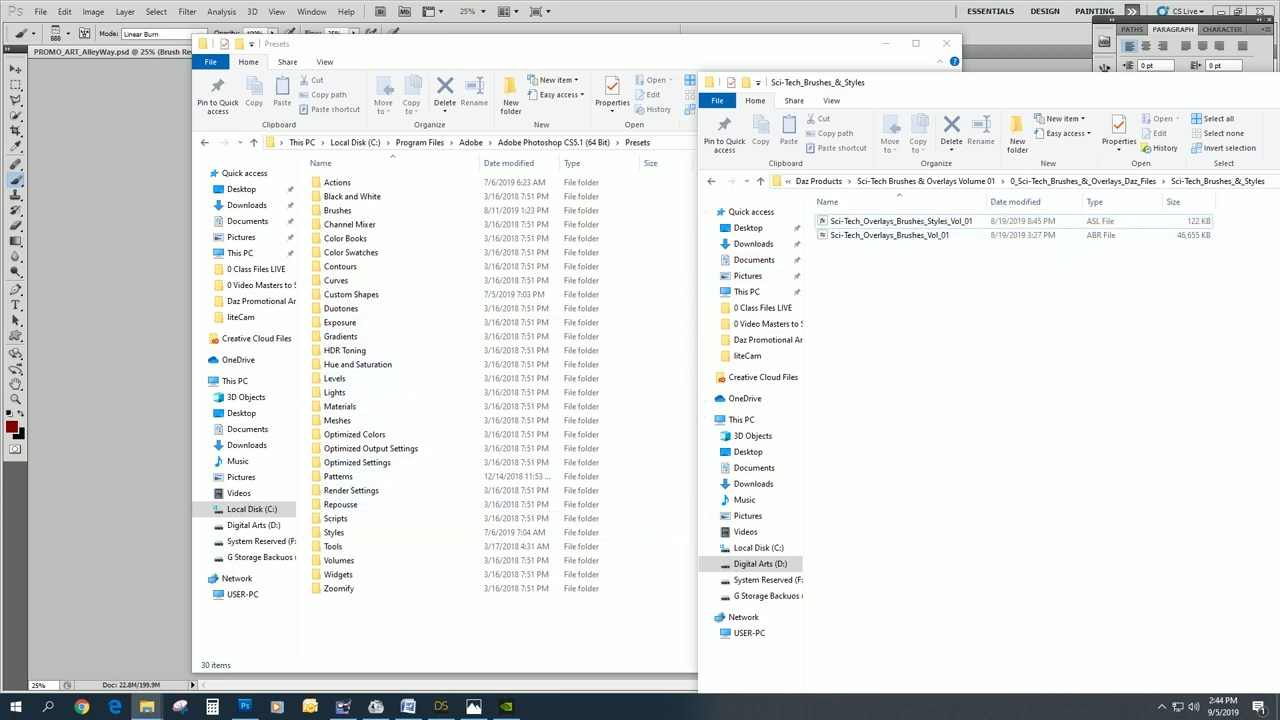
pyautogui.hotkey('alt', 'F4')
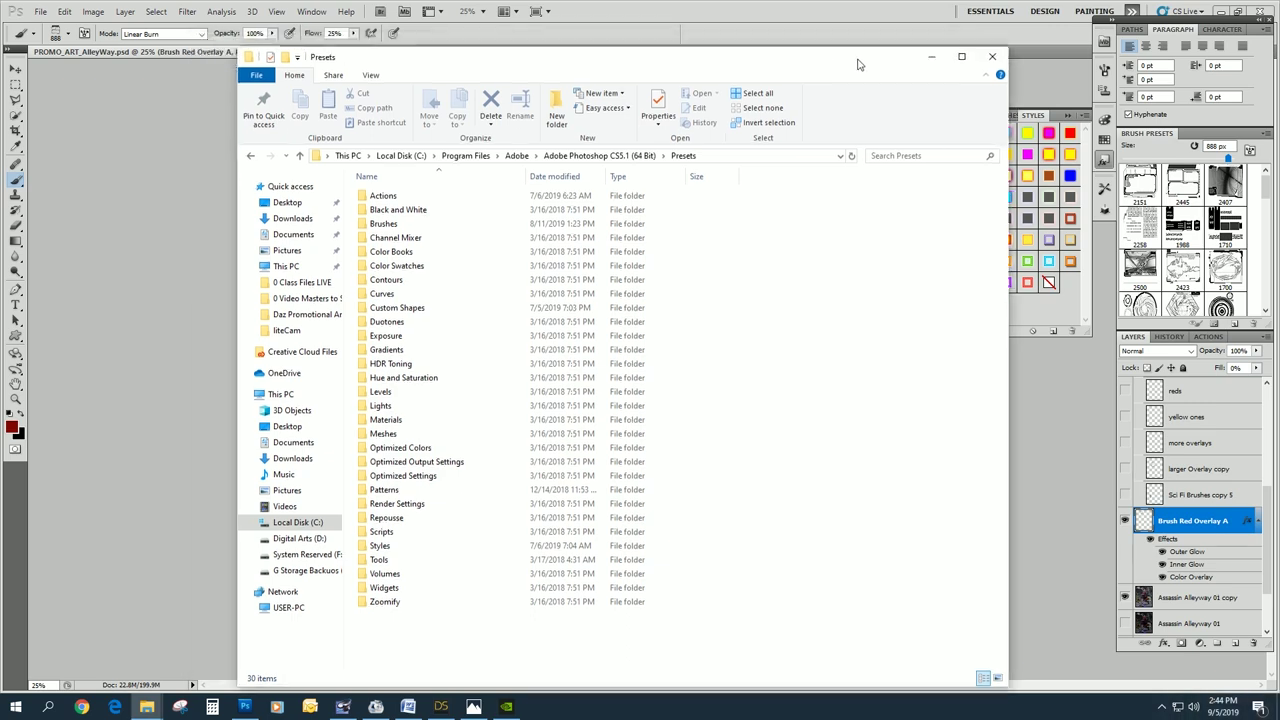
pyautogui.hotkey('alt', 'F4')
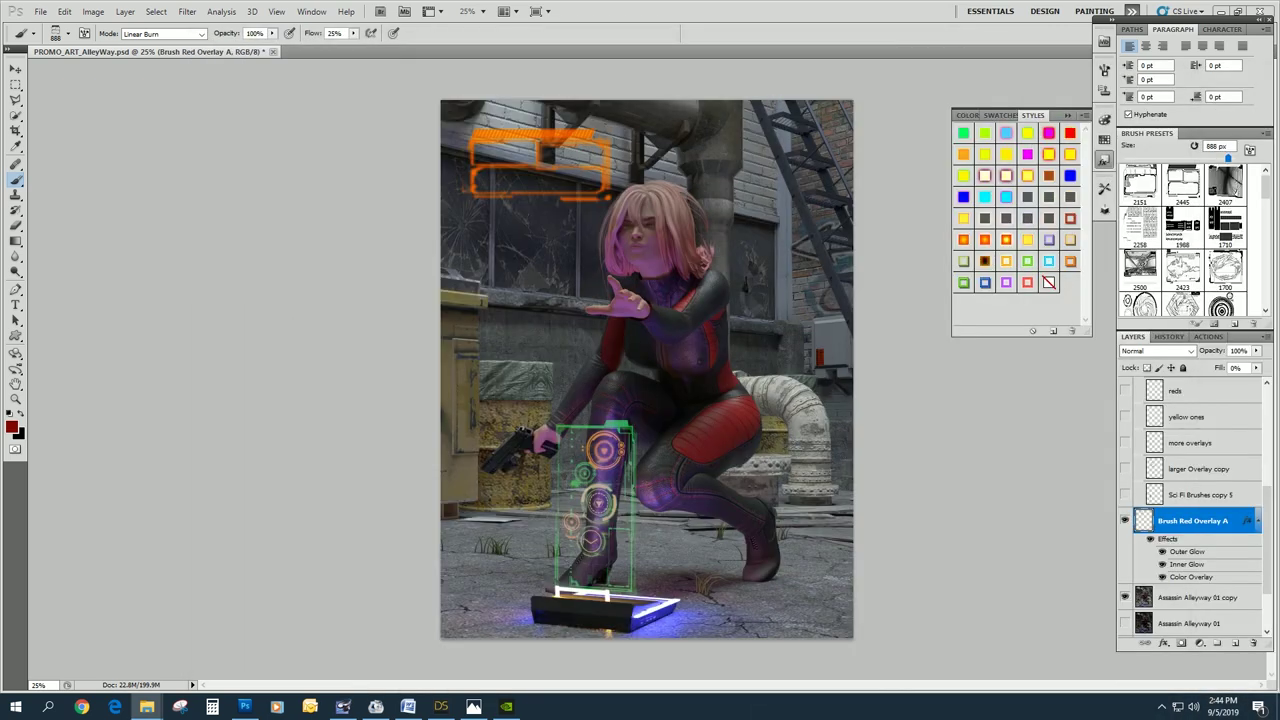
# Back in Photoshop, review where the Styles presets are displayed and which style sets can be loaded.
pyautogui.click(311, 11)
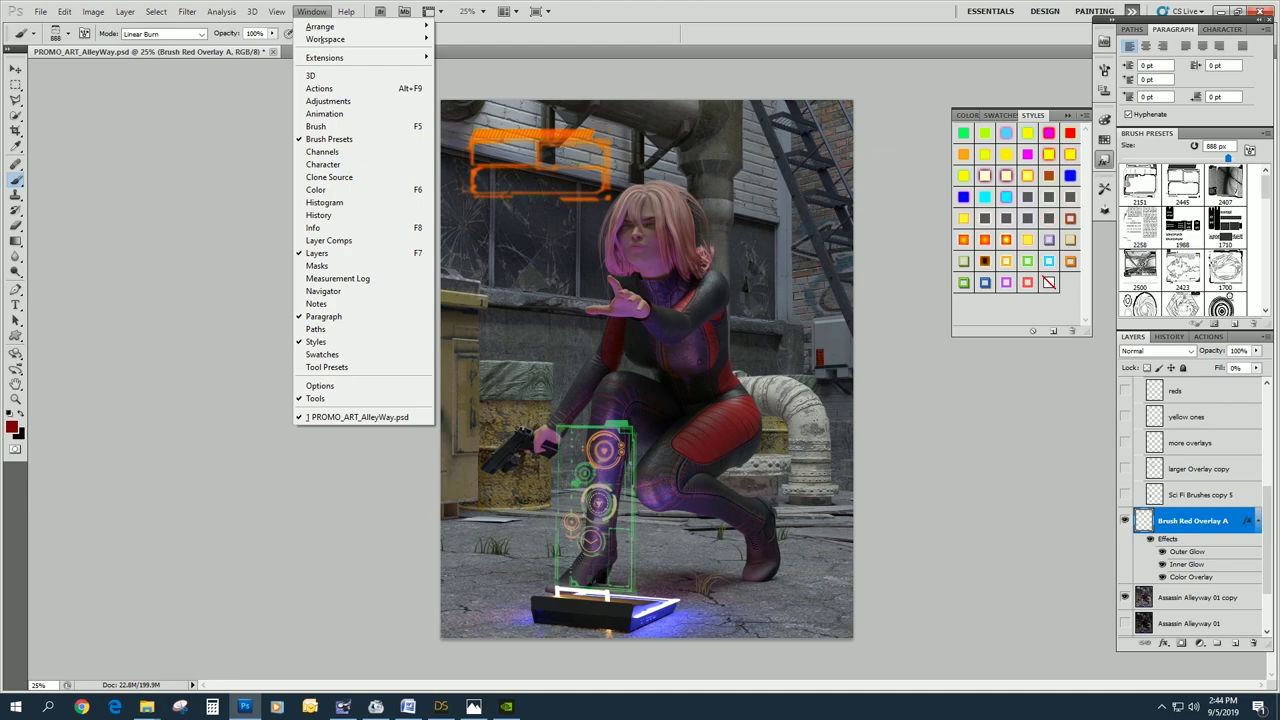
pyautogui.click(1084, 116)
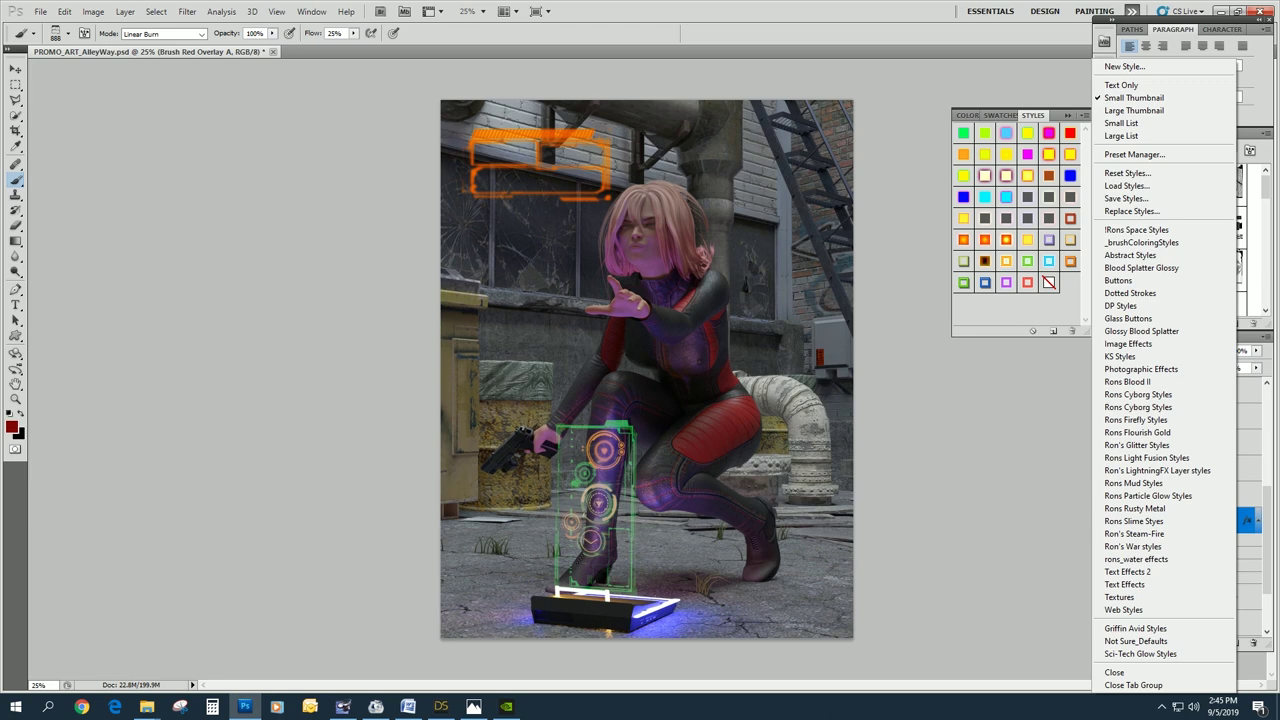
pyautogui.press('Escape')
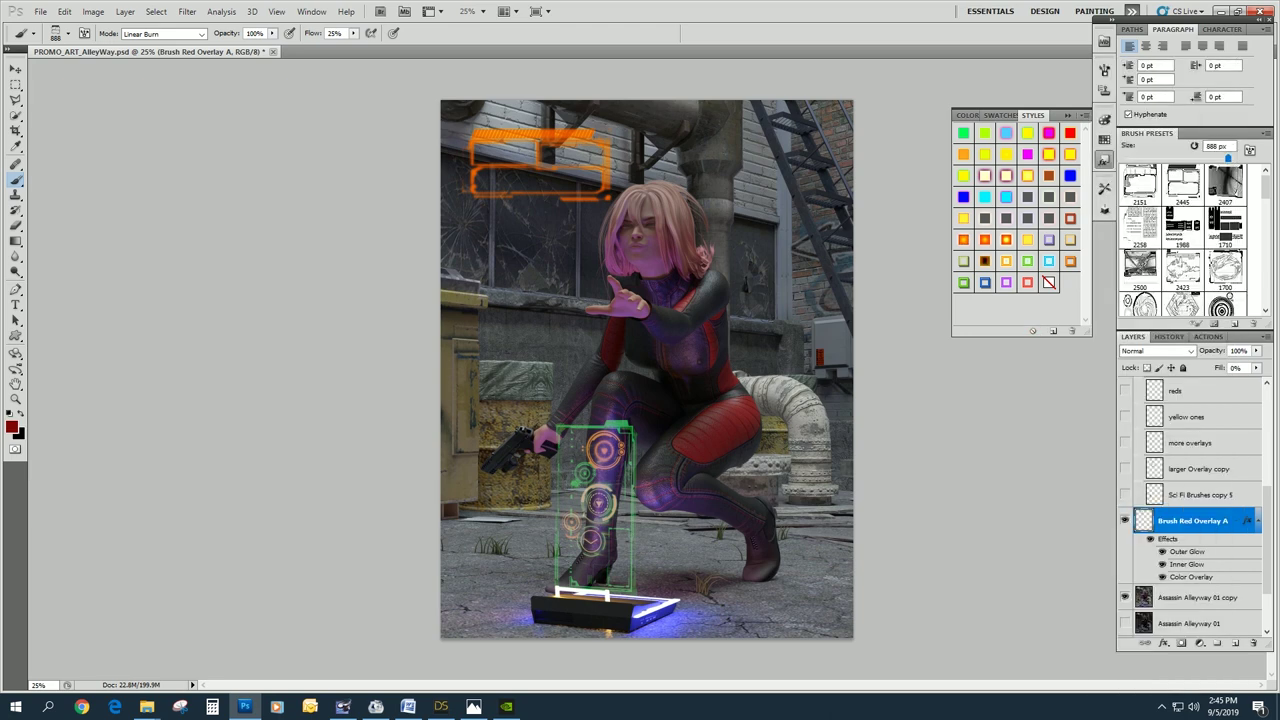
# Undo the glow style on Brush Red Overlay A and hide that layer.
pyautogui.hotkey('ctrl', 'z')
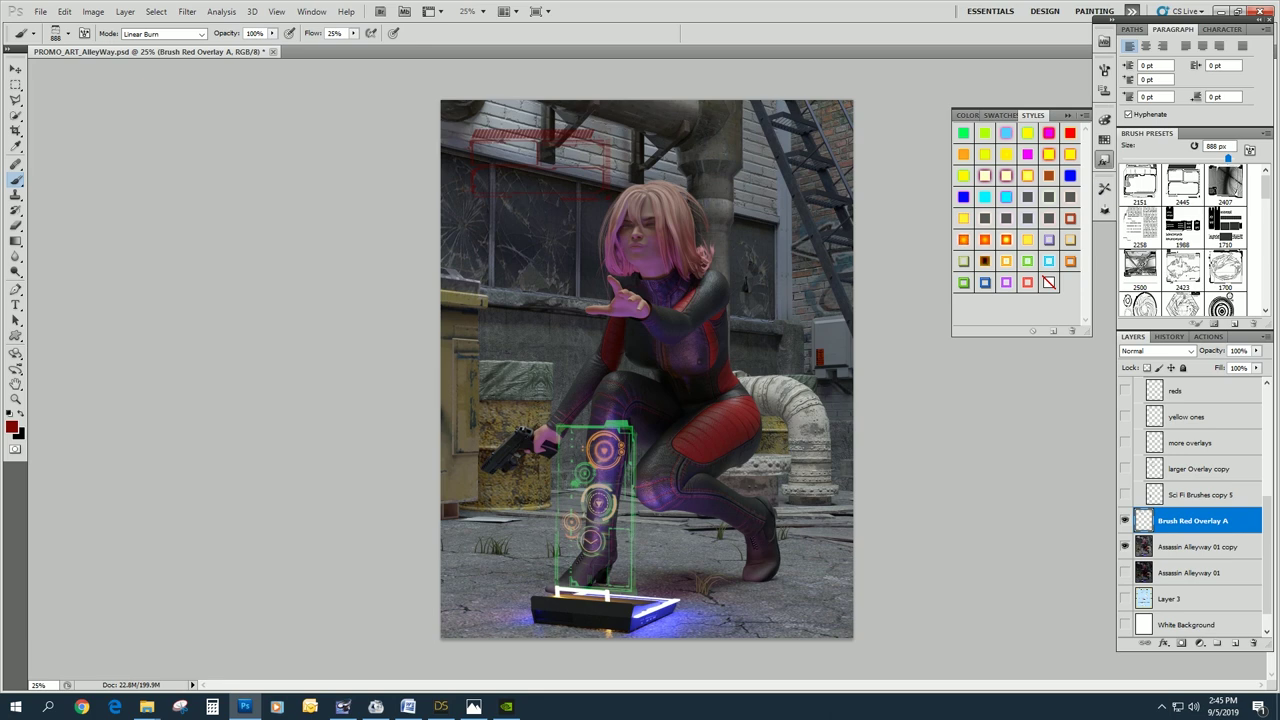
pyautogui.click(1125, 520)
# With the Assassin Alleyway 01 copy layer active, choose the 2258 px text brush and set the foreground color to bright yellow f9fc18.
pyautogui.click(1197, 547)
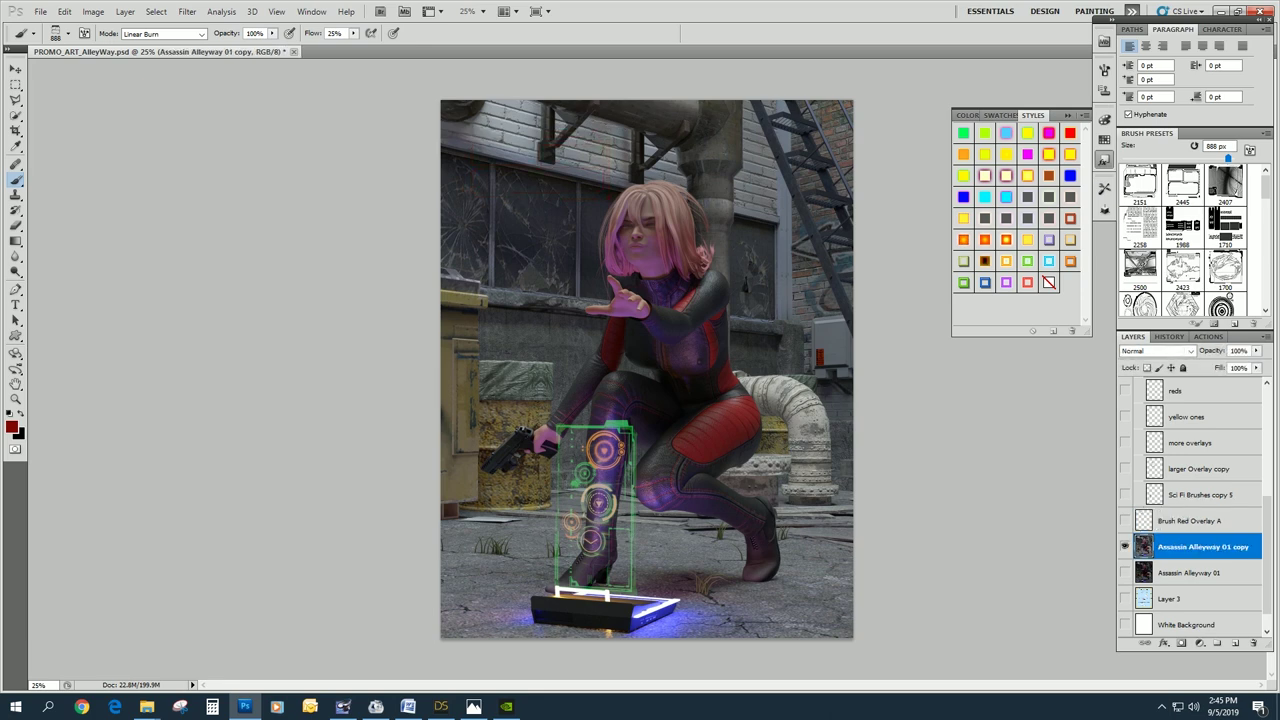
pyautogui.click(1140, 225)
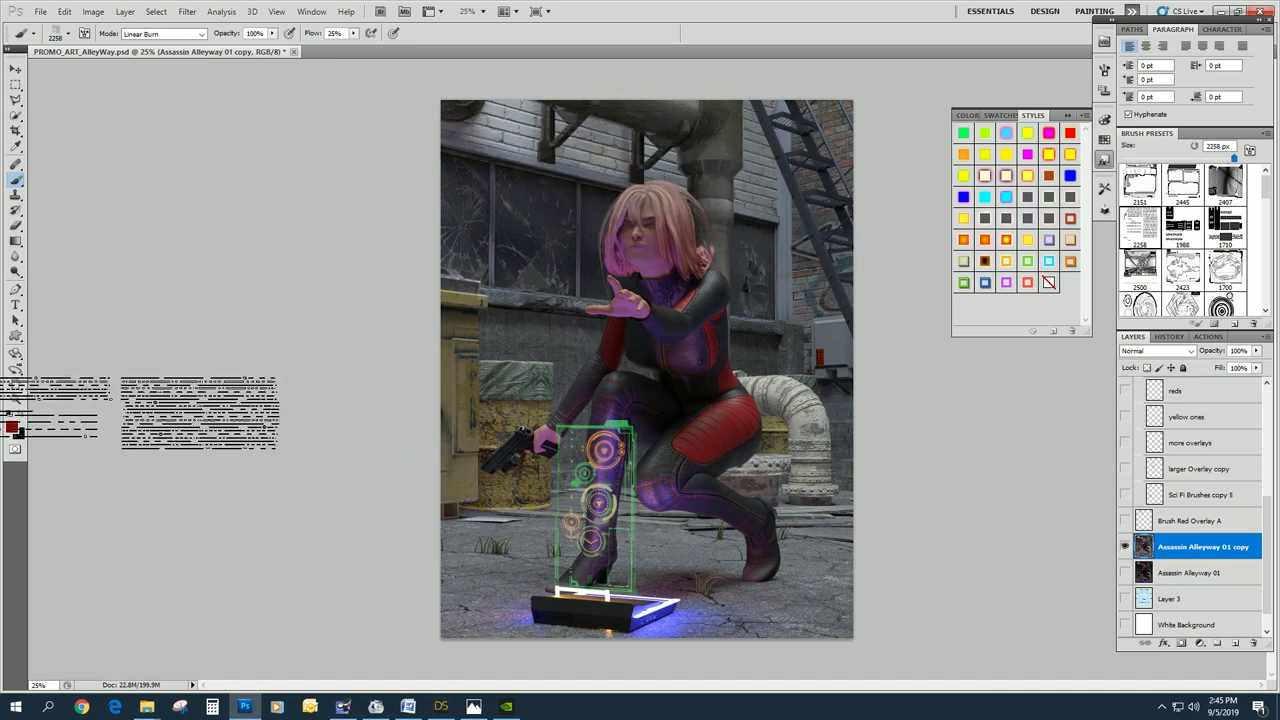
pyautogui.click(12, 428)
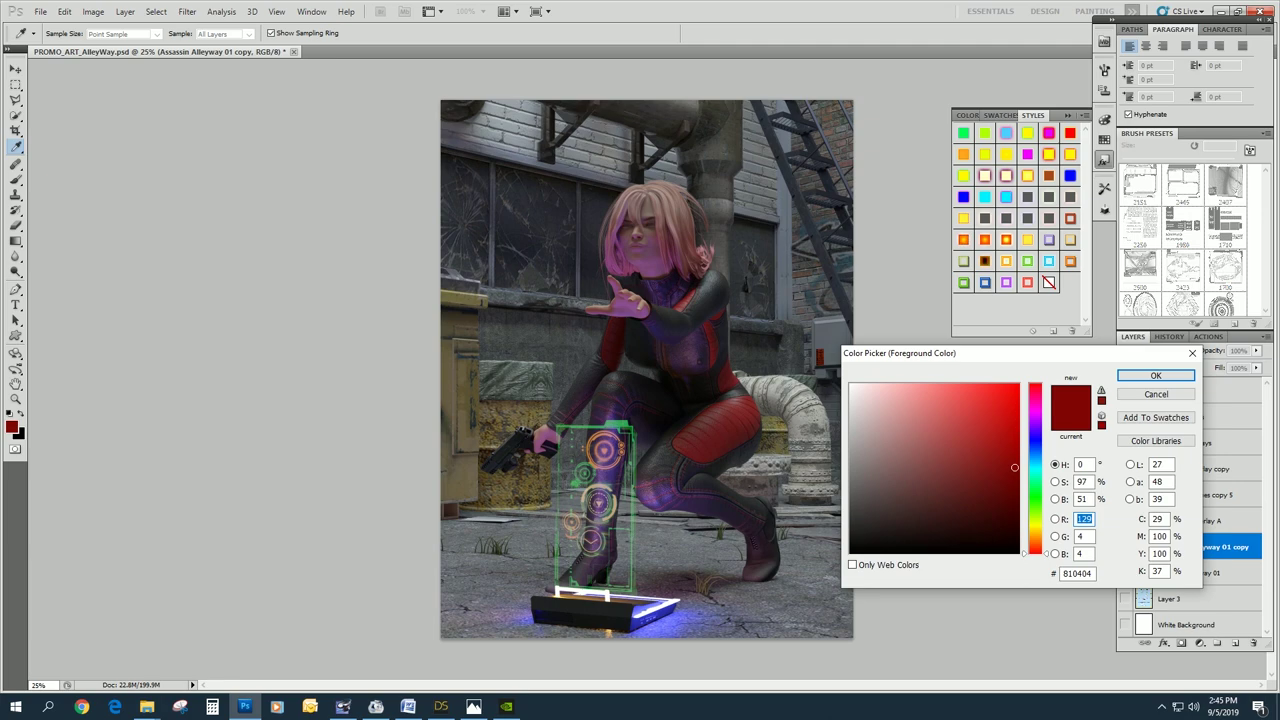
pyautogui.click(1036, 525)
pyautogui.click(1004, 386)
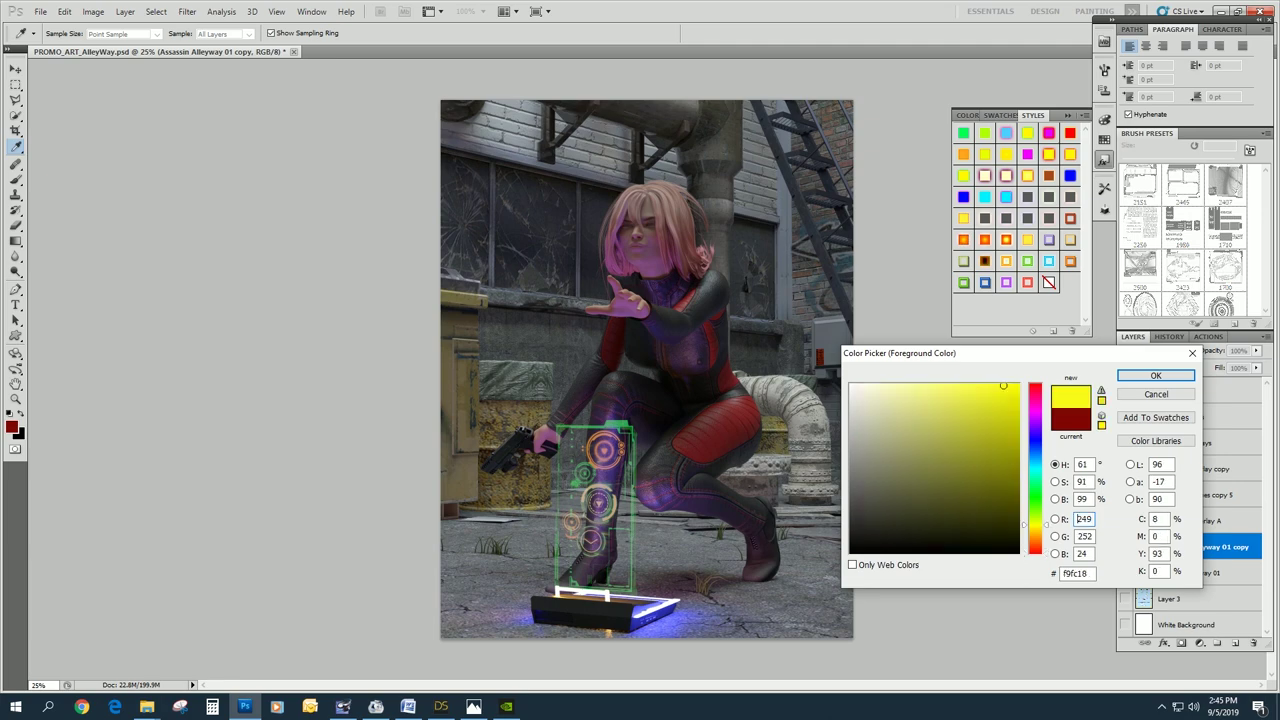
pyautogui.click(1155, 375)
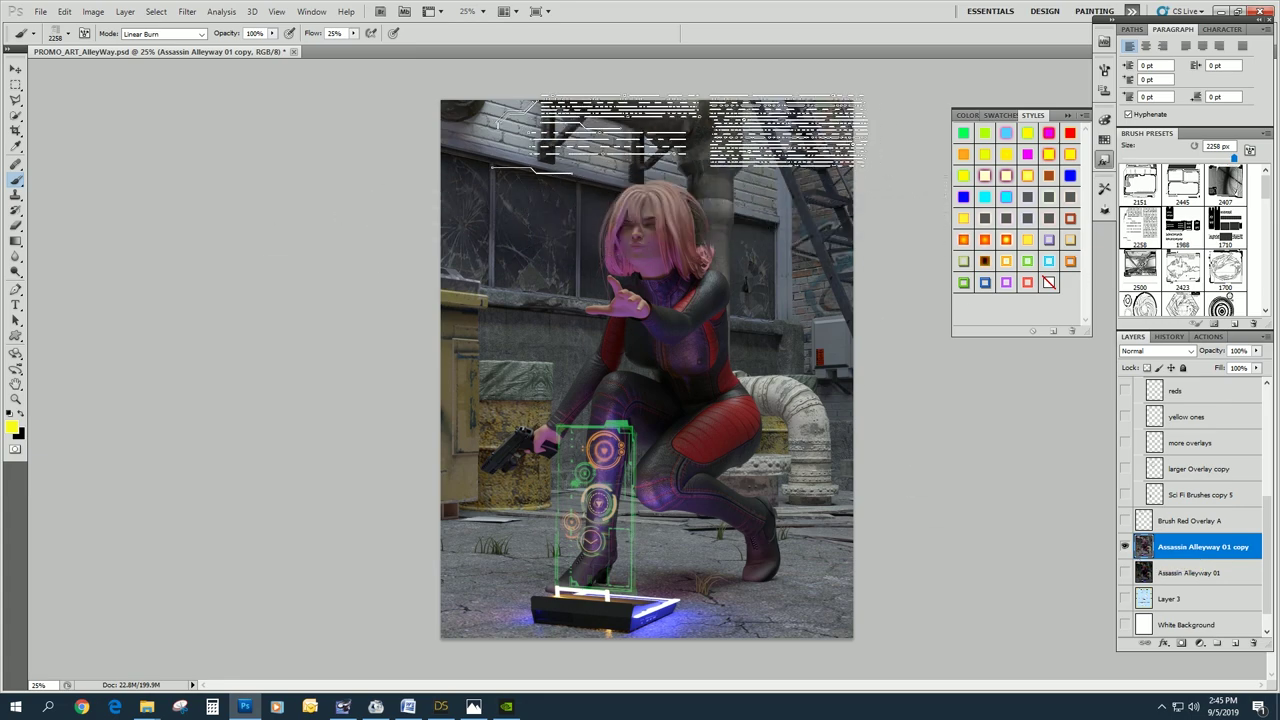
# Hide the Assassin Alleyway 01 copy layer and show the darker Assassin Alleyway 01 layer instead.
pyautogui.scroll(5, 1267, 555)
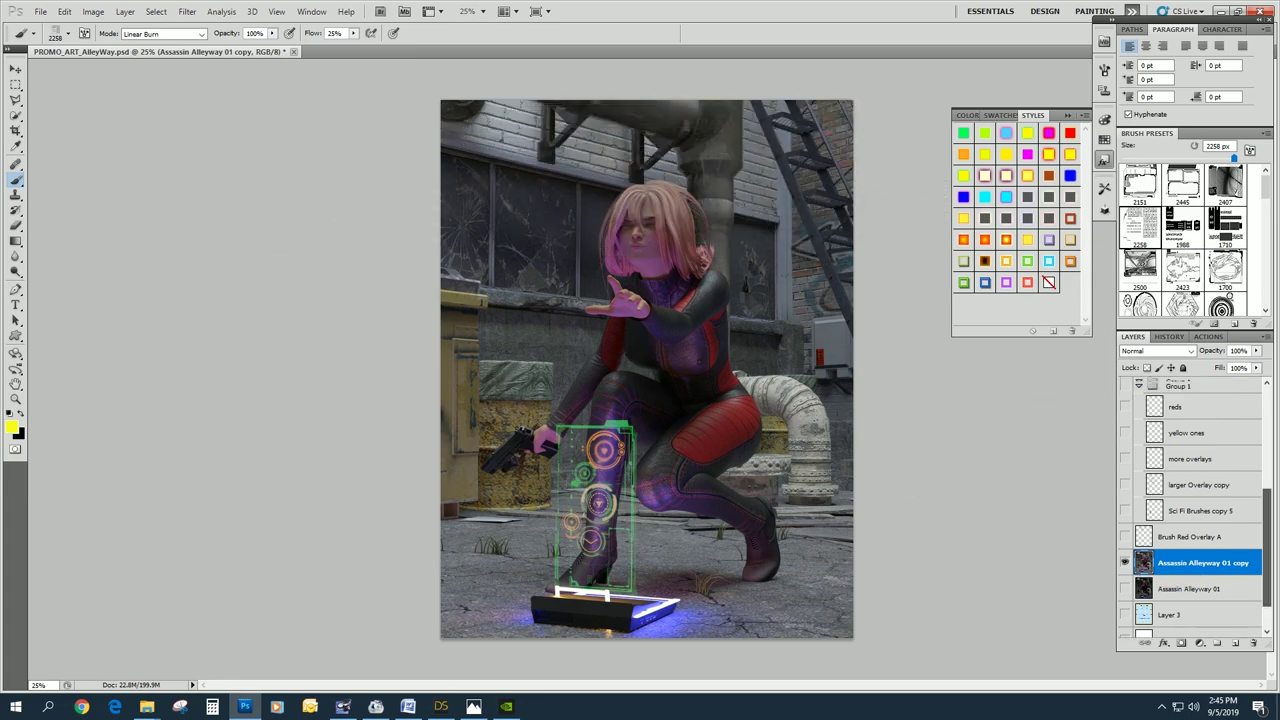
pyautogui.scroll(-1, 1190, 505)
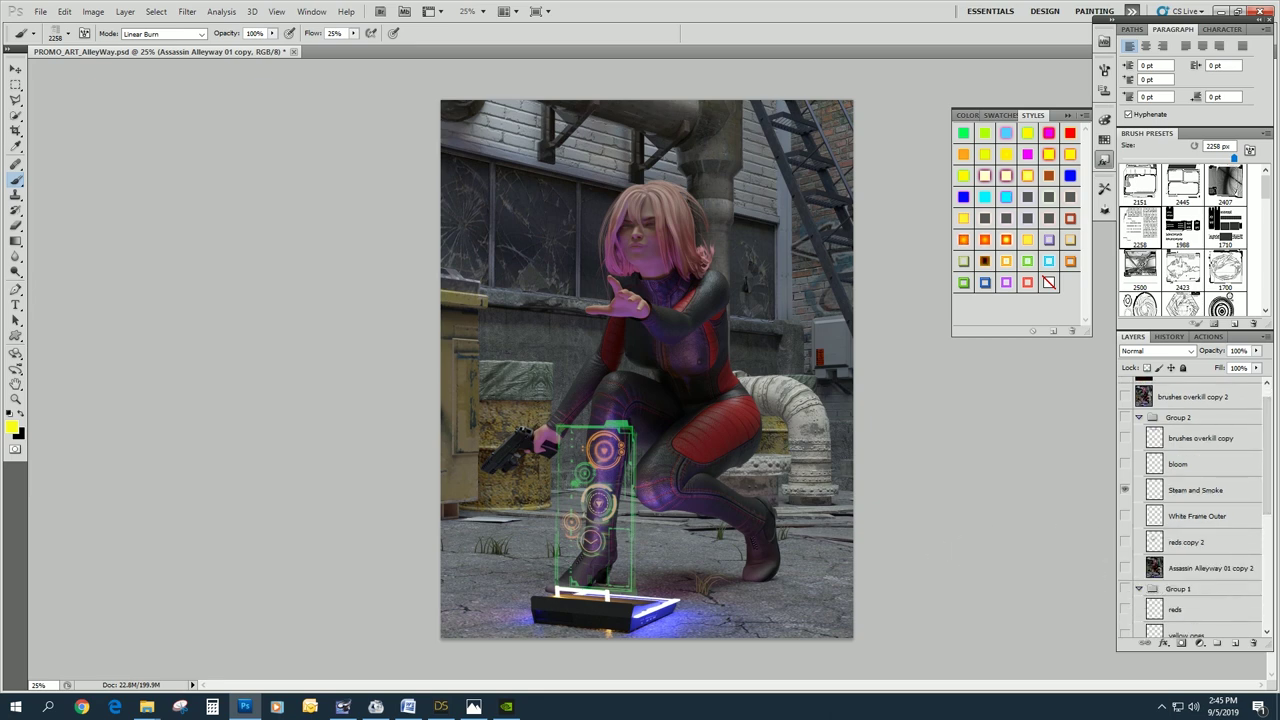
pyautogui.scroll(-12, 1190, 505)
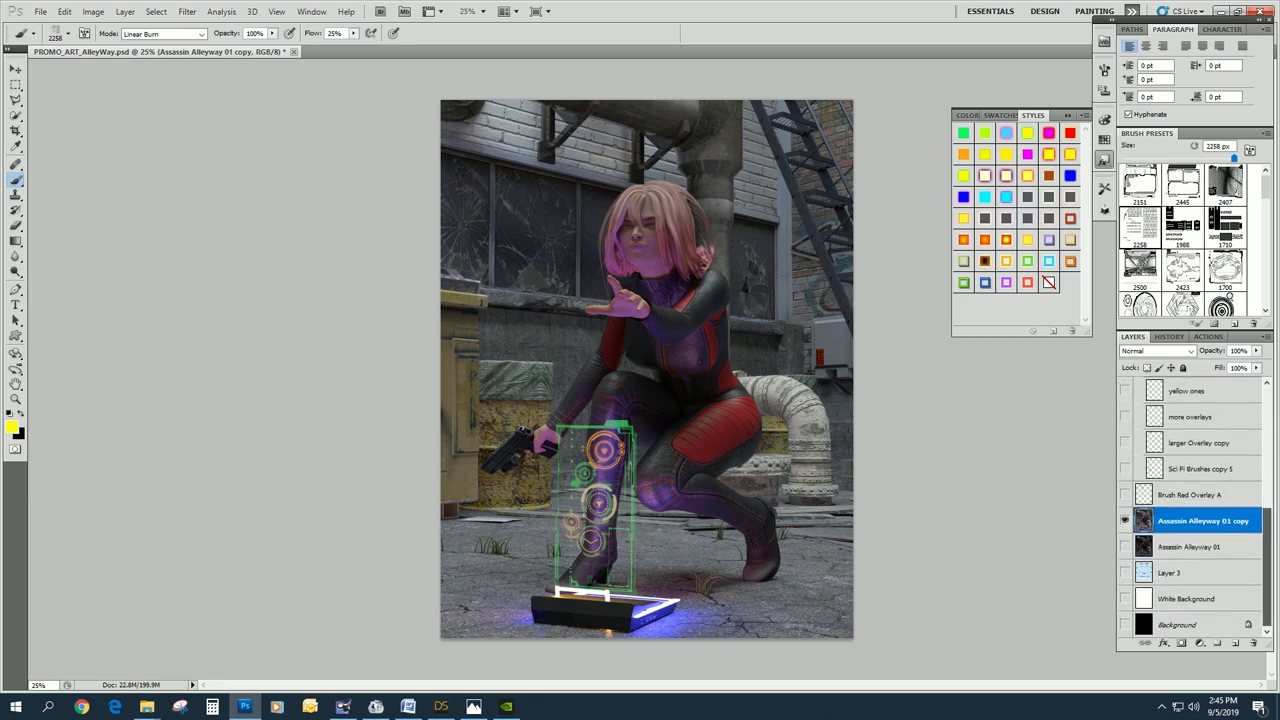
pyautogui.click(1125, 520)
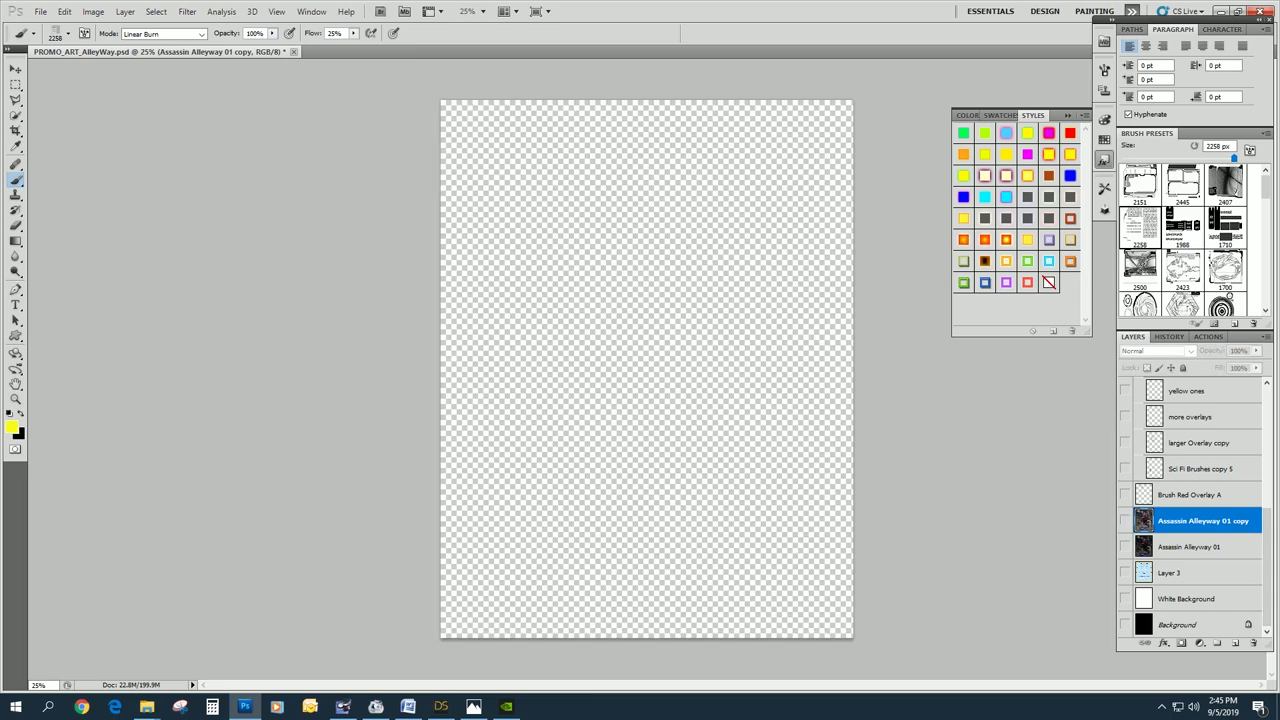
pyautogui.click(1125, 546)
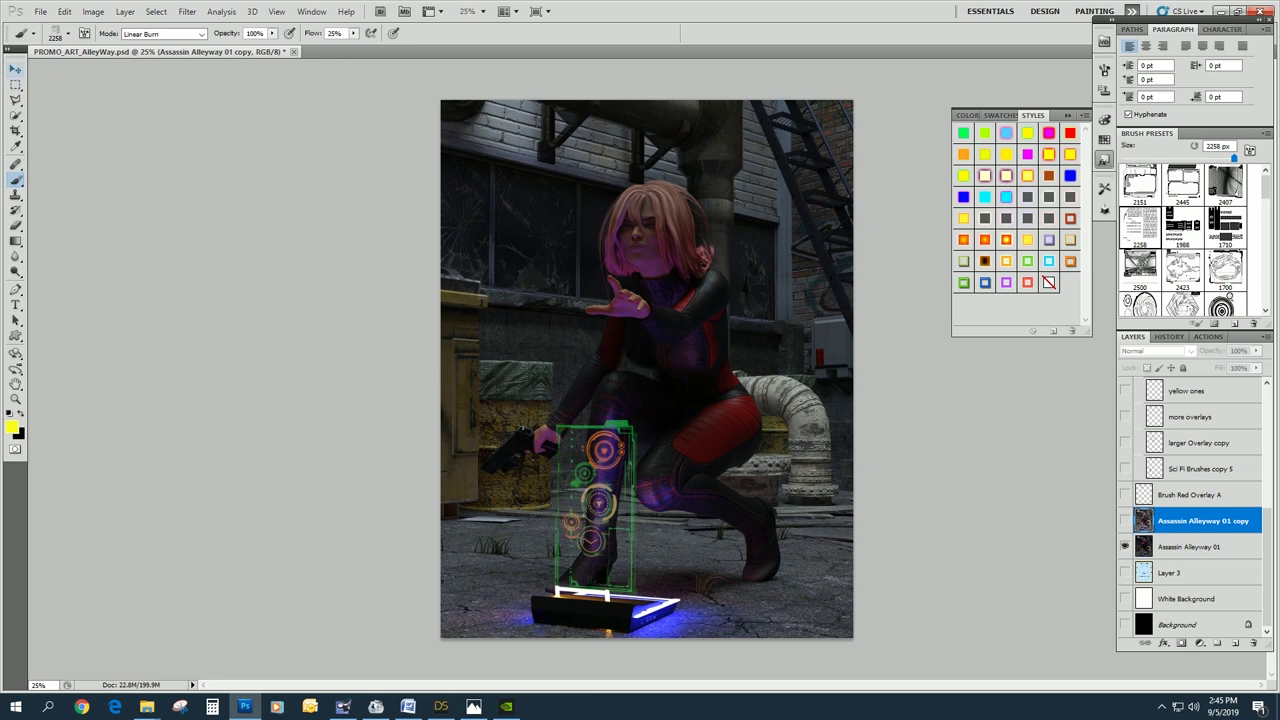
# Switch to the Move tool and show the Sci Fi Brushes copy 5 and Brush Red Overlay A layers over the alleyway.
pyautogui.click(16, 68)
pyautogui.click(1125, 494)
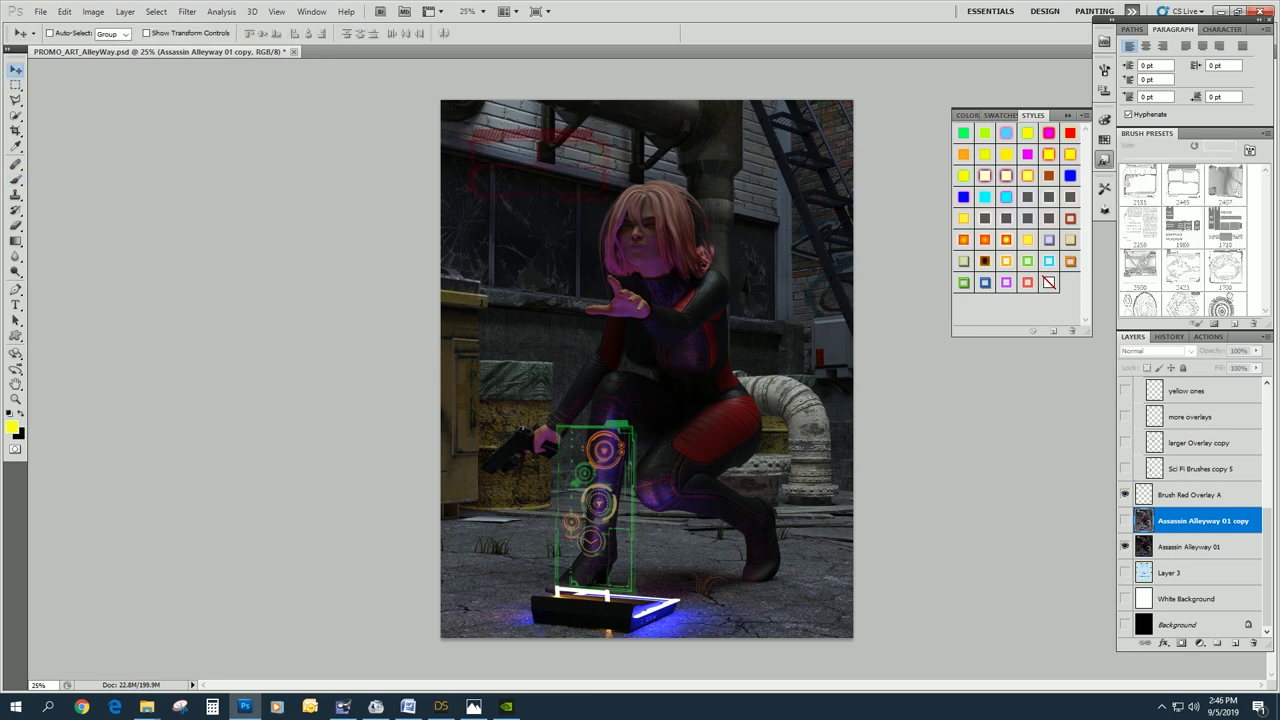
pyautogui.click(1125, 494)
pyautogui.click(1125, 468)
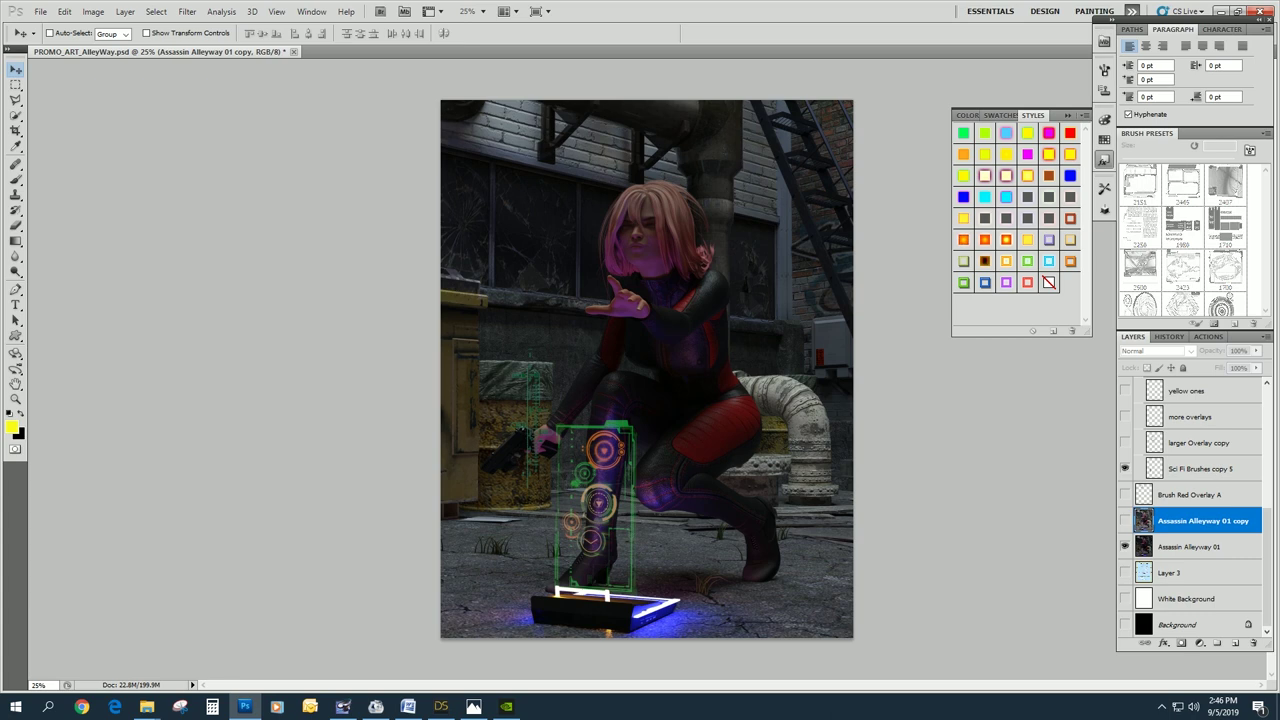
pyautogui.click(1125, 494)
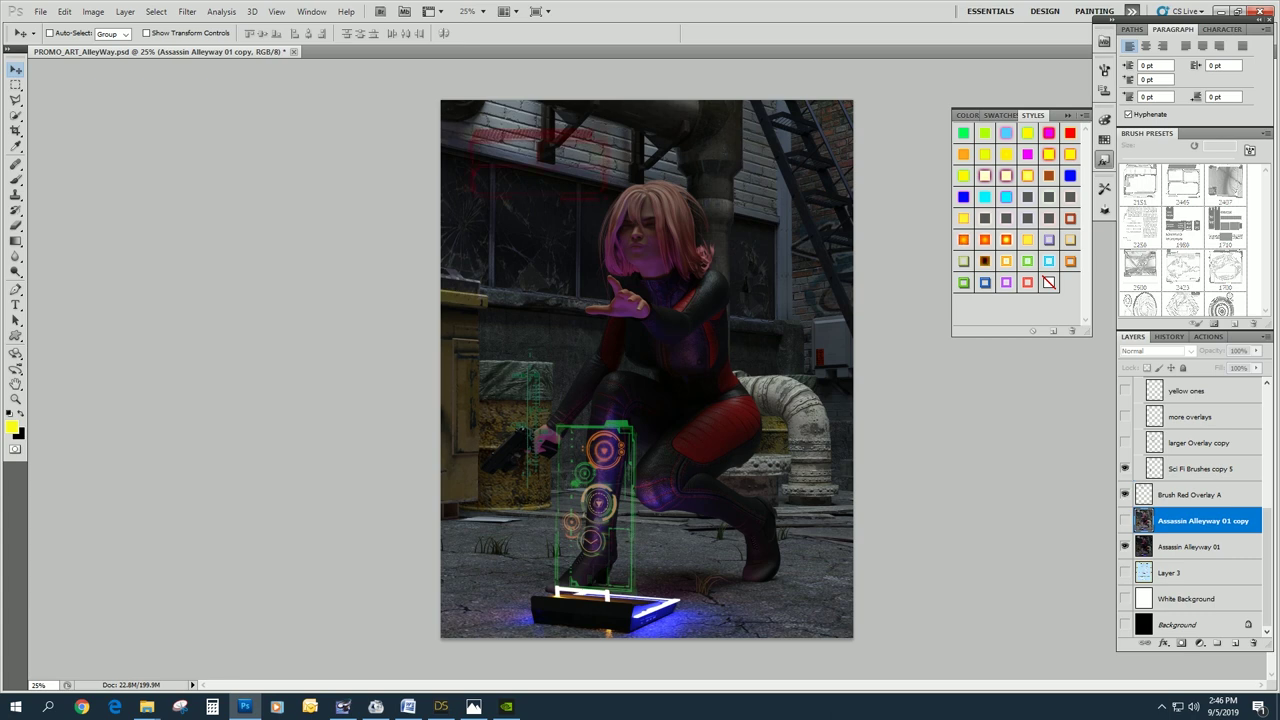
# Hide the Brush Red Overlay A layer and delete it.
pyautogui.click(1124, 494)
pyautogui.click(1195, 494)
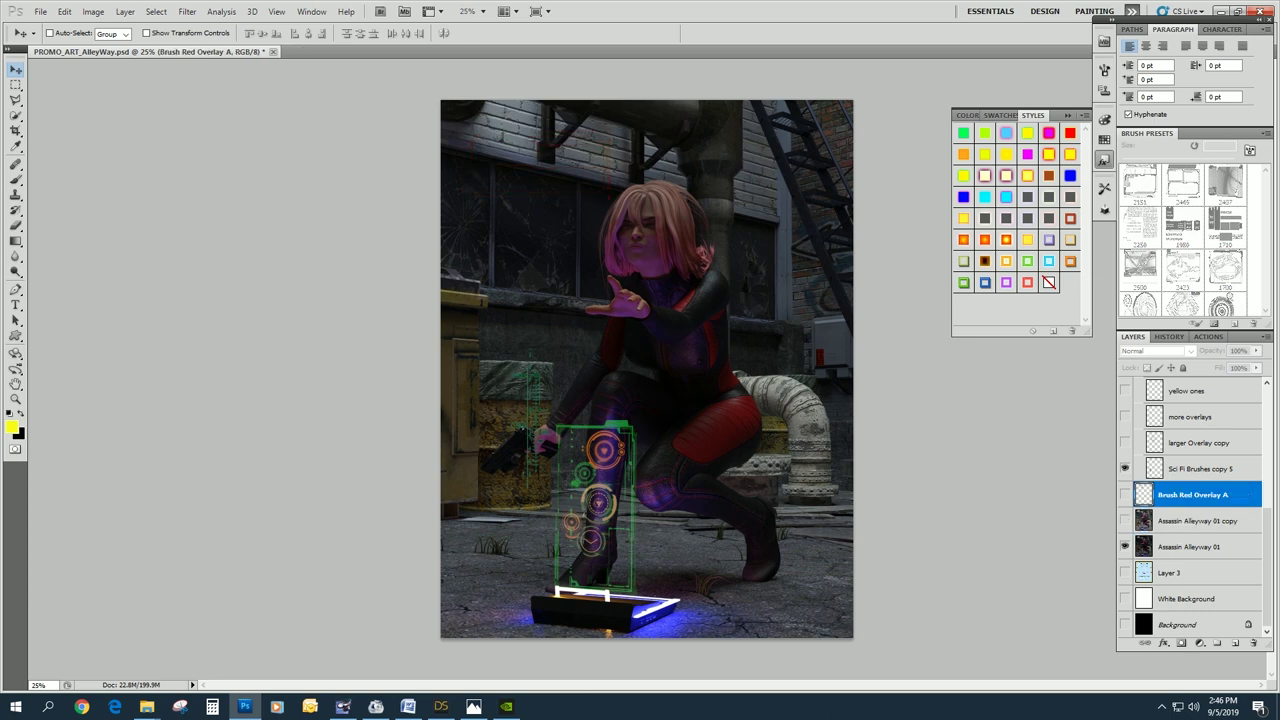
pyautogui.moveTo(1195, 495); pyautogui.dragTo(1254, 643)
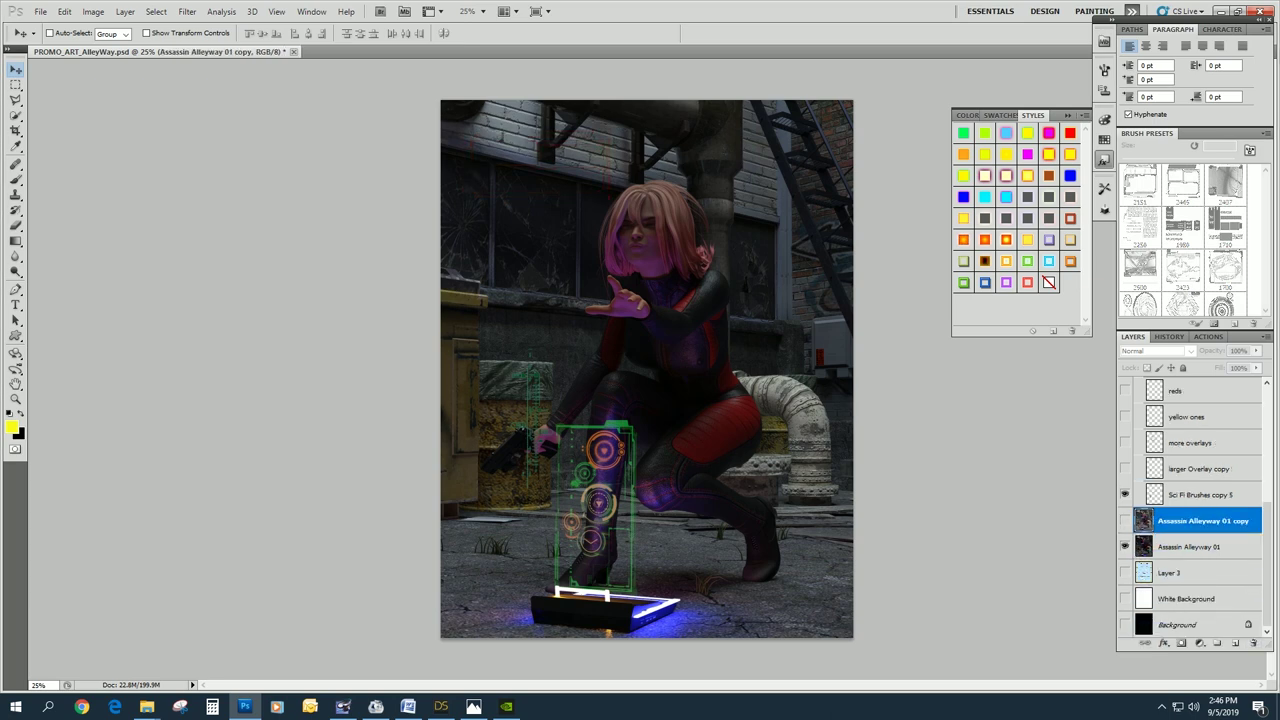
# Show the larger Overlay copy, more overlays, yellow ones and reds layers over the alleyway, and collapse Group 1.
pyautogui.click(1201, 469)
pyautogui.click(1124, 468)
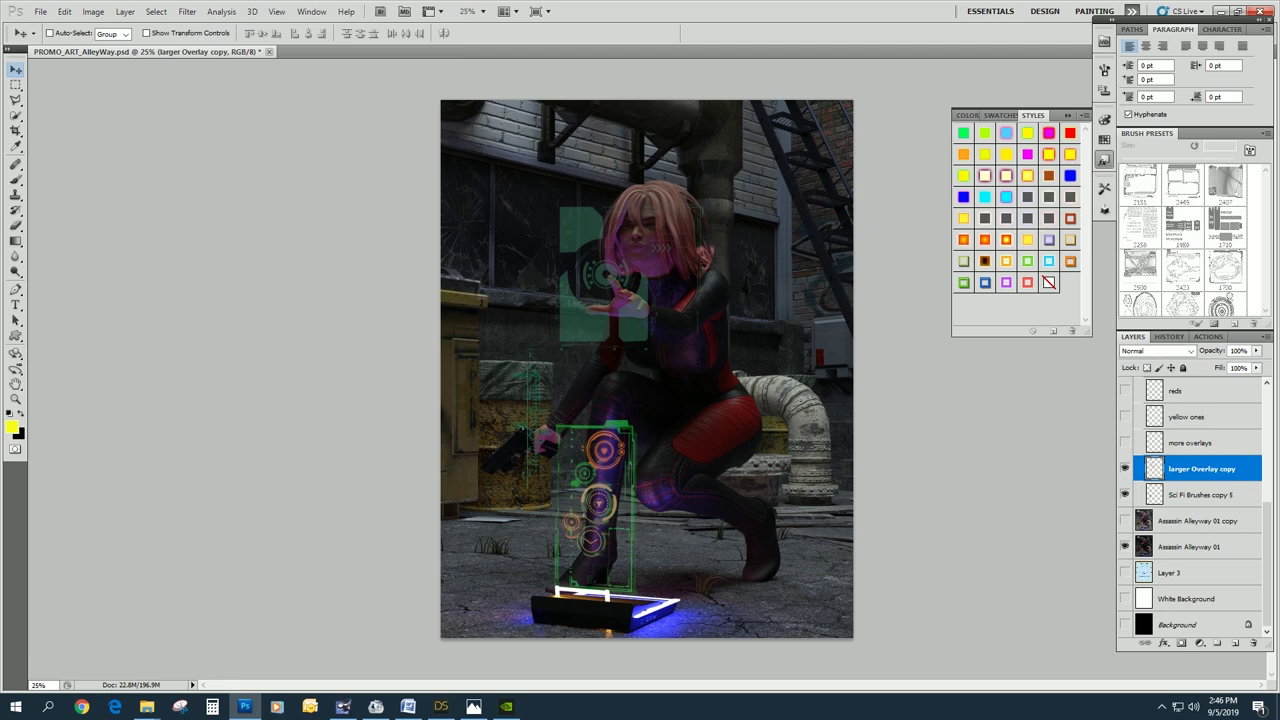
pyautogui.click(1124, 442)
pyautogui.click(1124, 416)
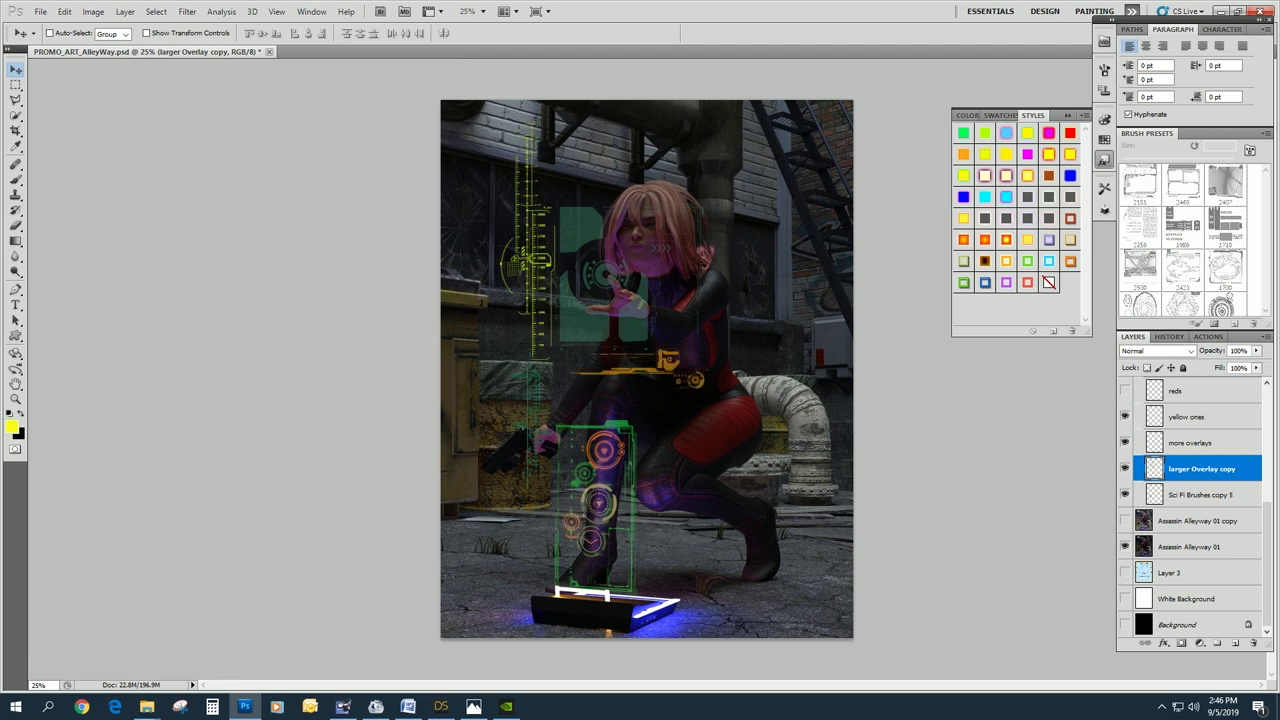
pyautogui.click(1124, 390)
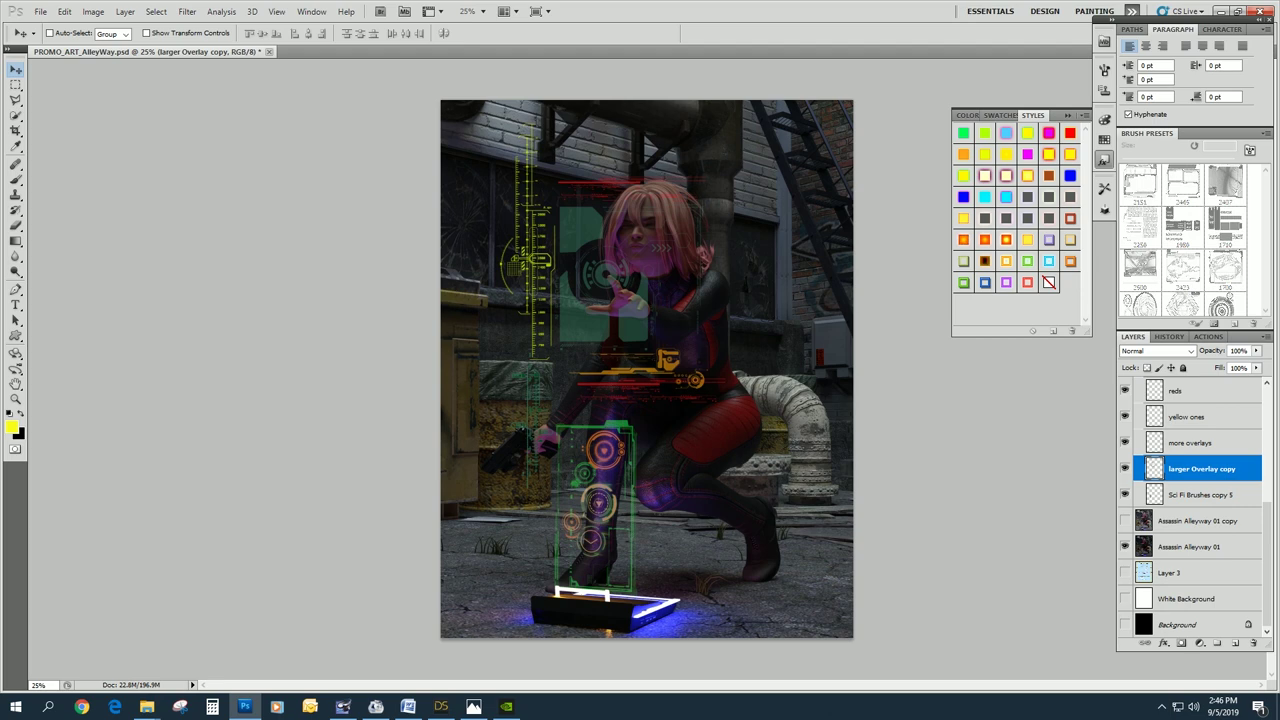
pyautogui.scroll(4, 1190, 500)
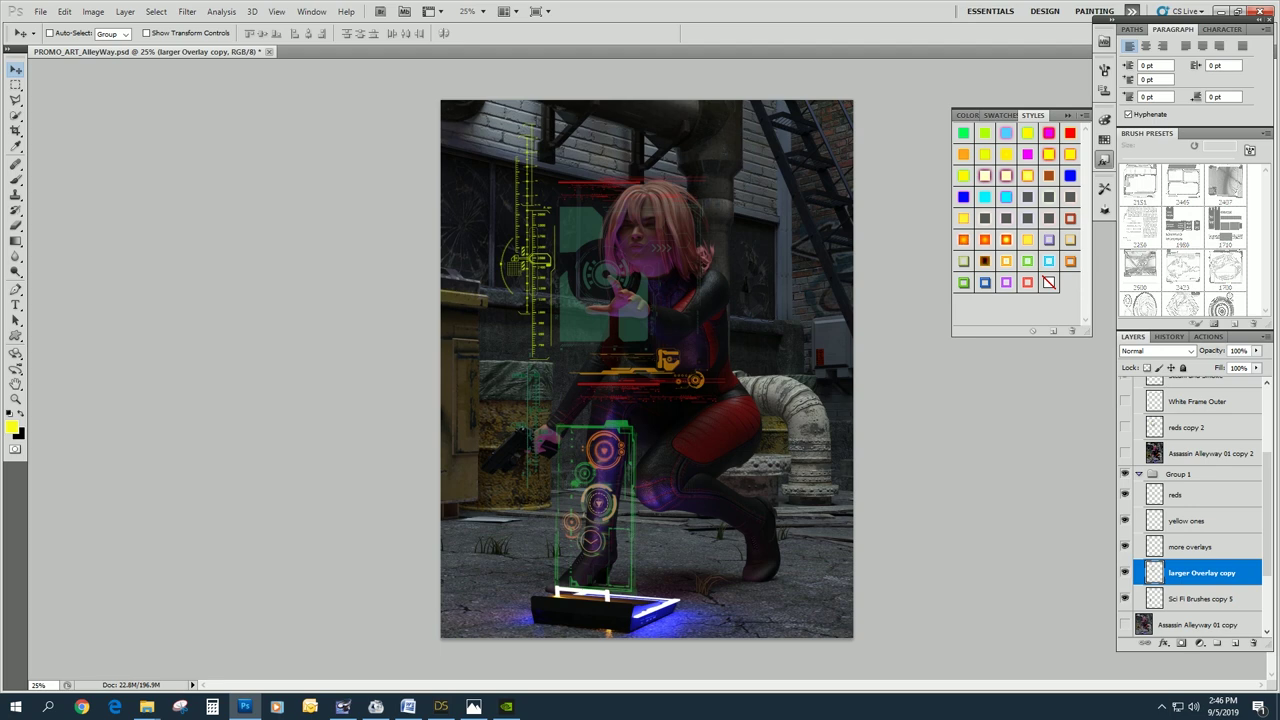
pyautogui.click(1139, 474)
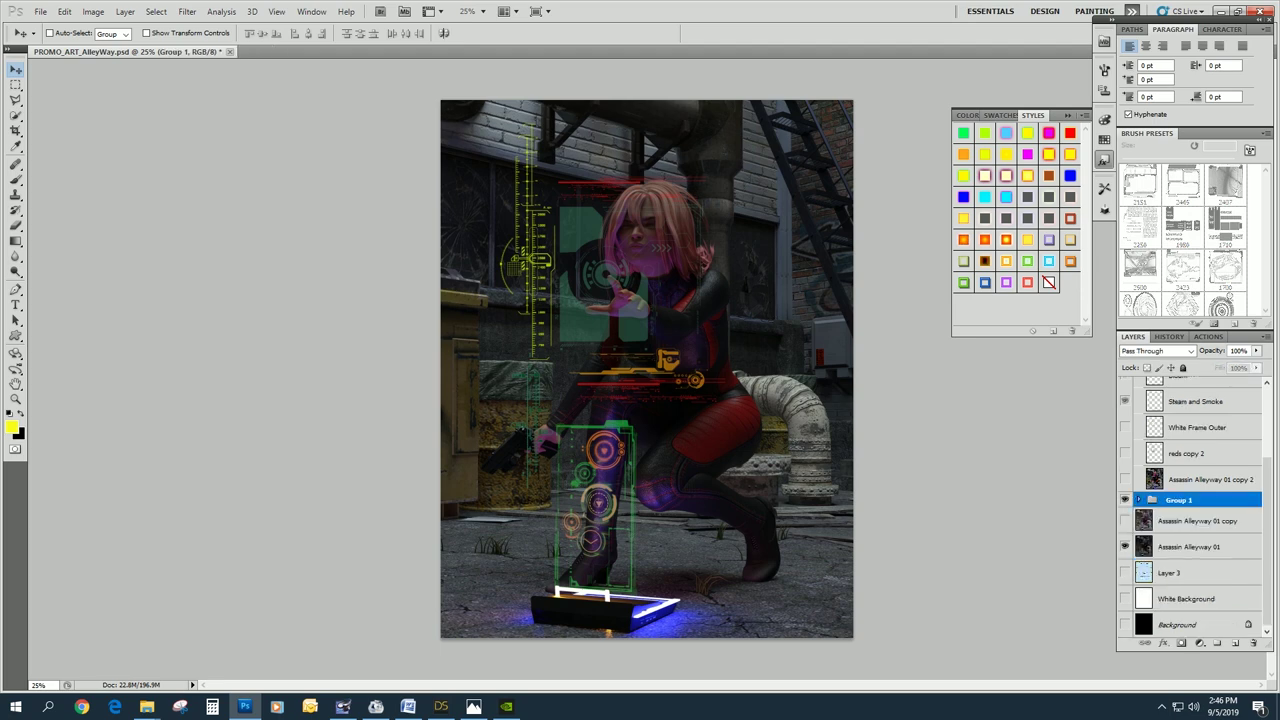
# Preview the Assassin Alleyway 01 copy 2, reds copy 2 and White Frame Outer layers one at a time, hiding each again.
pyautogui.click(1125, 479)
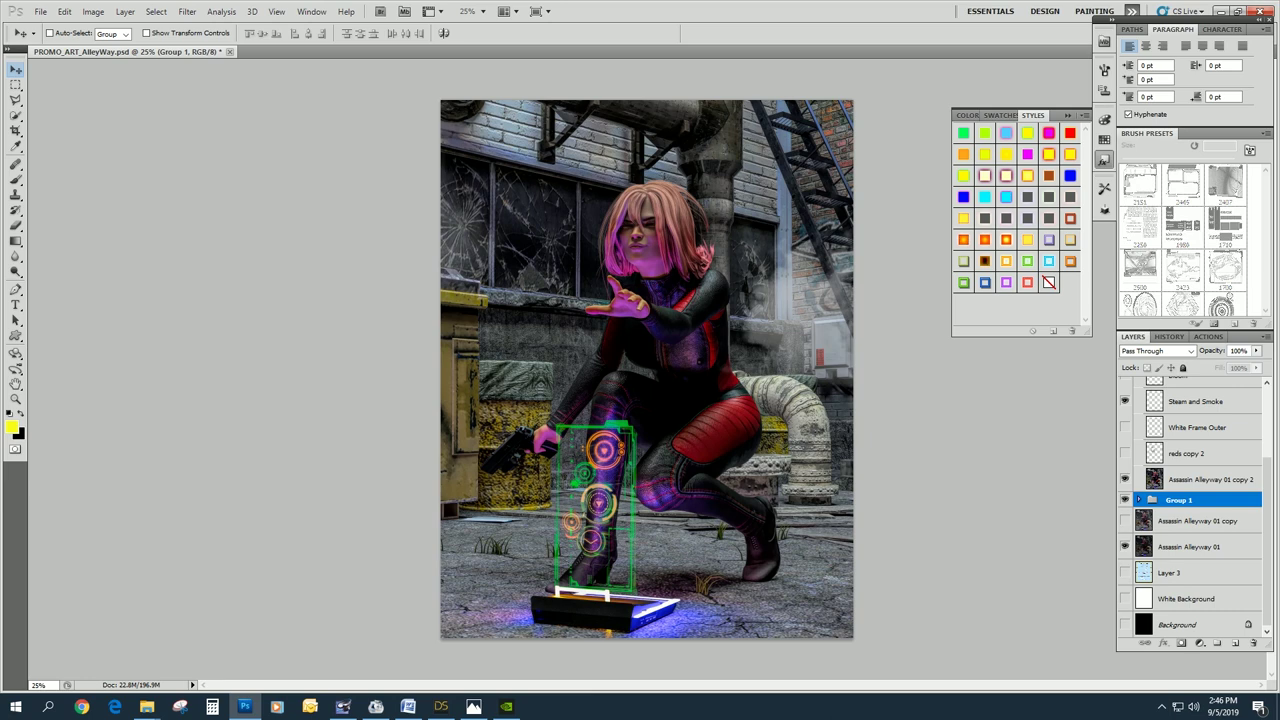
pyautogui.click(1125, 479)
pyautogui.click(1125, 453)
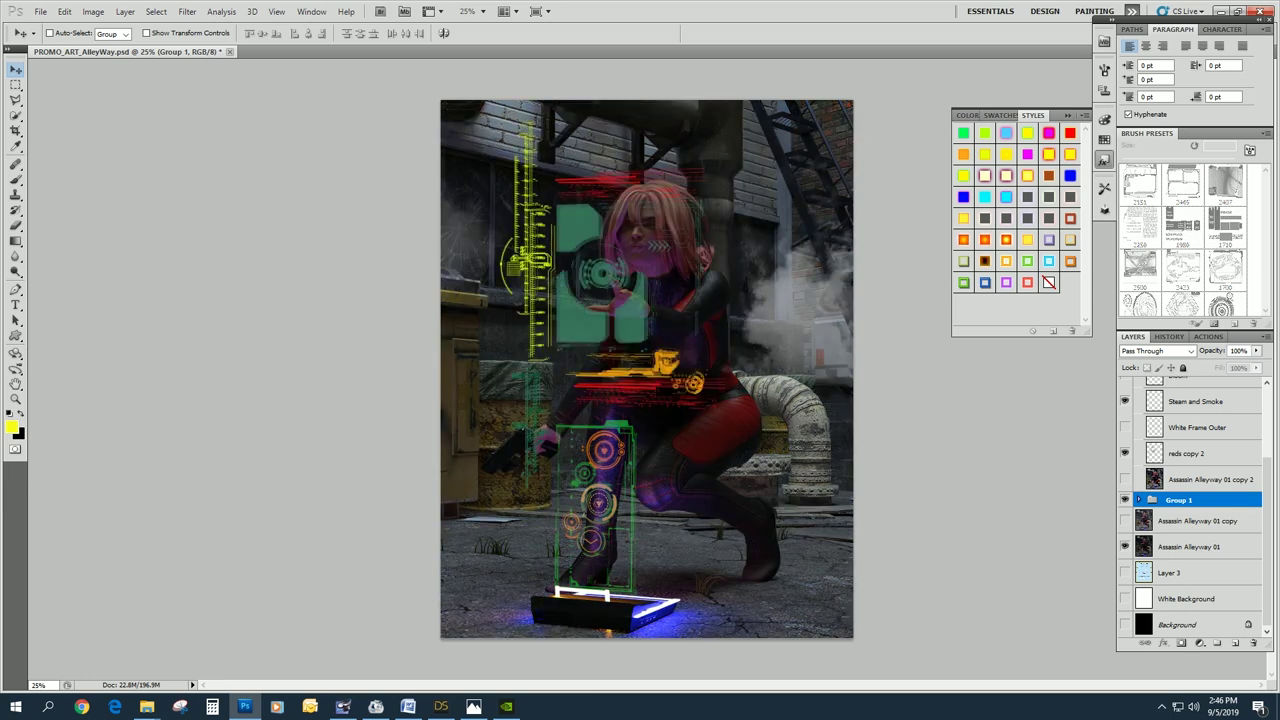
pyautogui.click(1125, 453)
pyautogui.click(1125, 427)
pyautogui.scroll(2, 1125, 427)
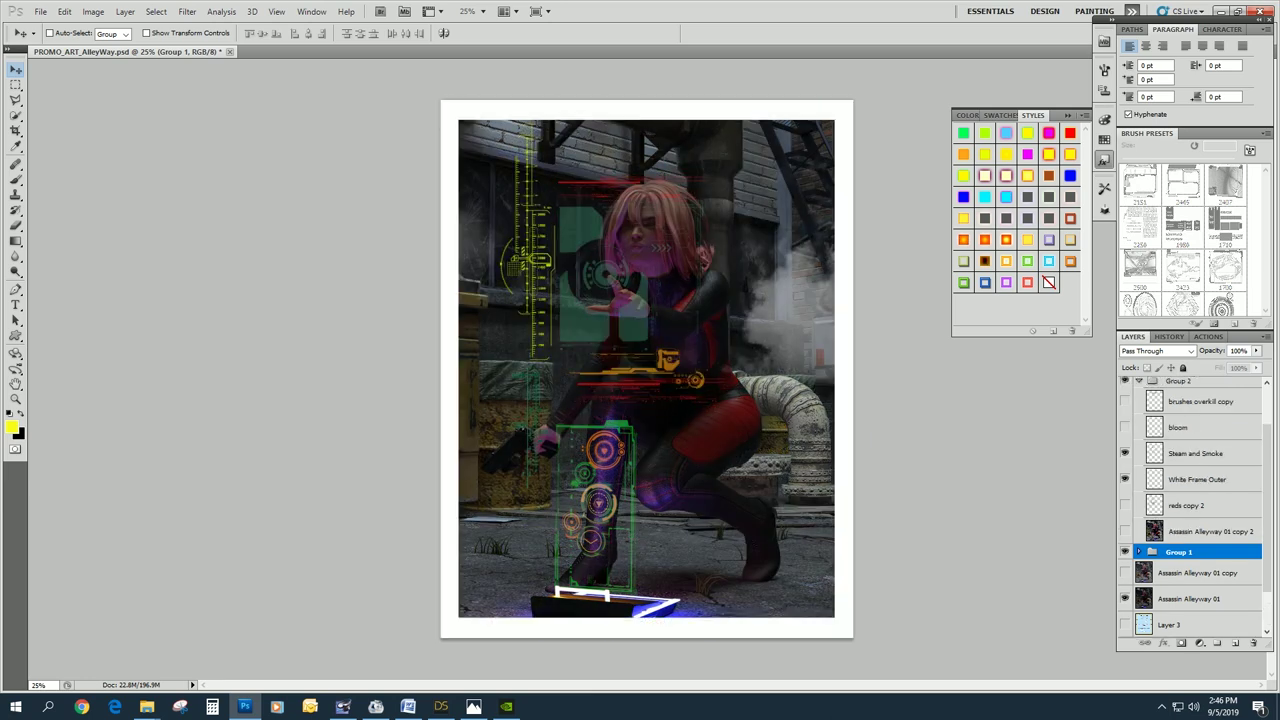
pyautogui.click(1125, 479)
# Show the bloom and brushes overkill copy layers in Group 2, plus brushes overkill copy 2 and copy 3 above it.
pyautogui.click(1125, 427)
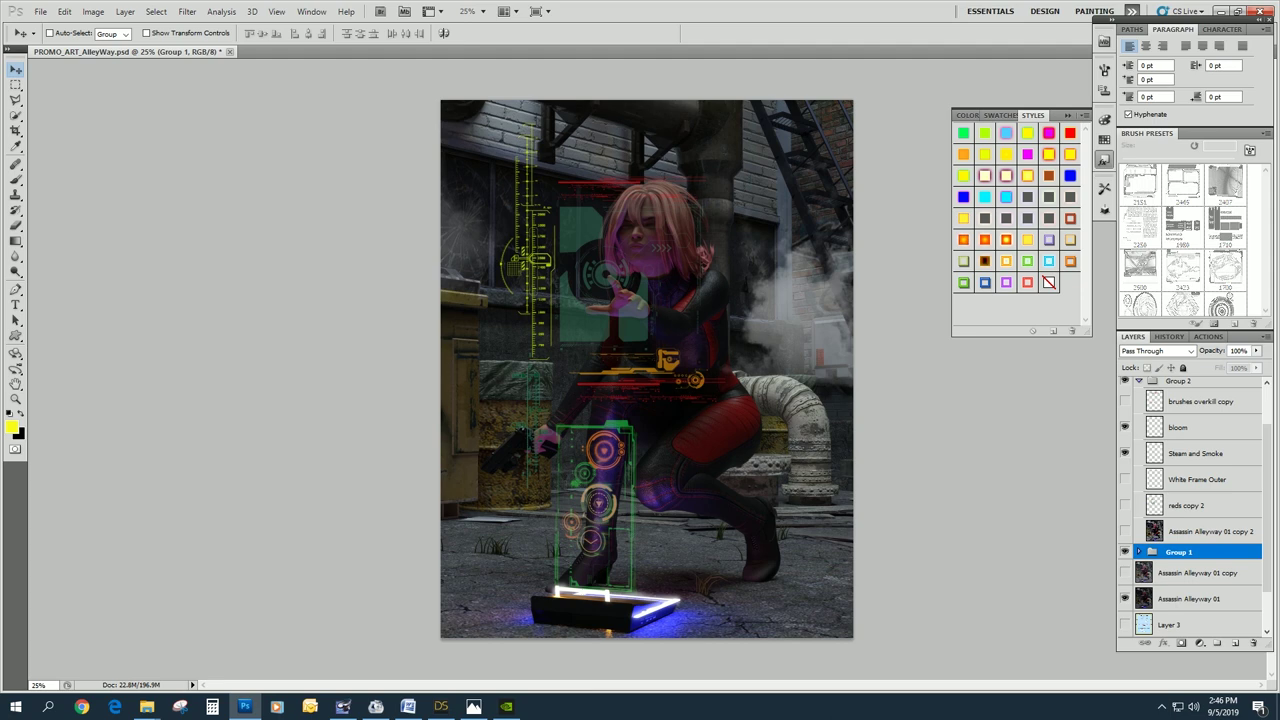
pyautogui.scroll(2, 1190, 505)
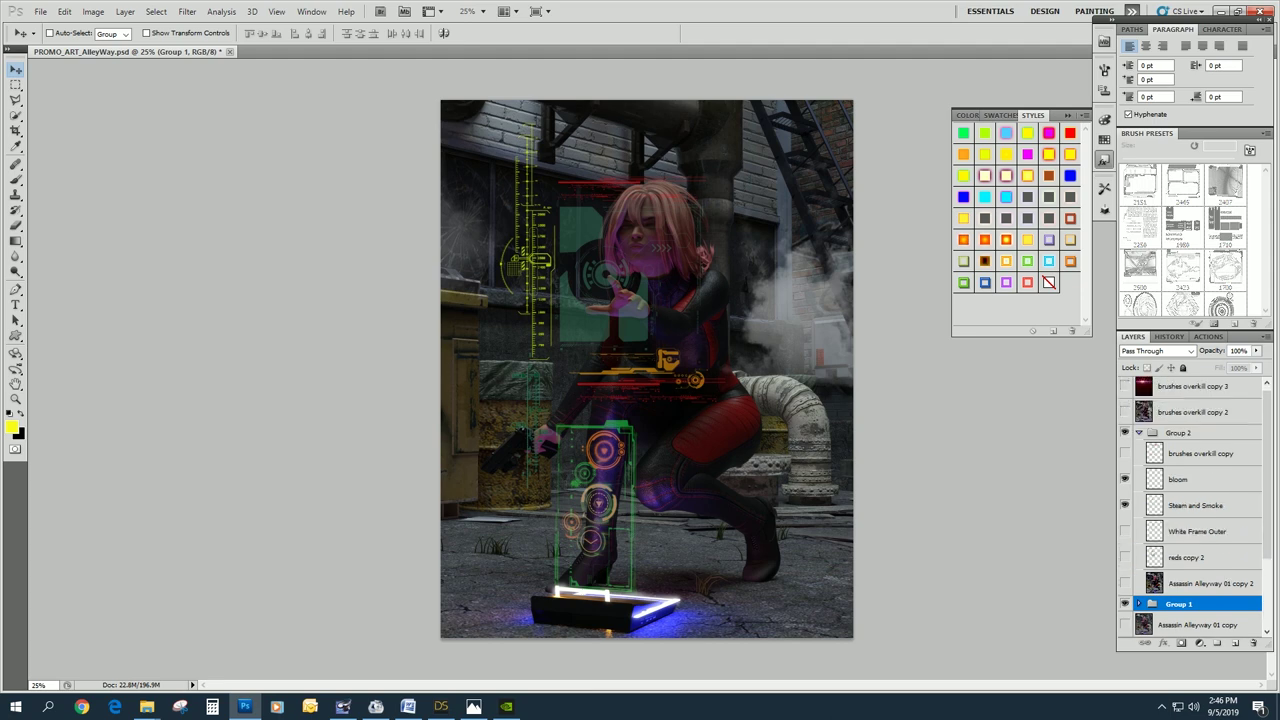
pyautogui.click(1125, 453)
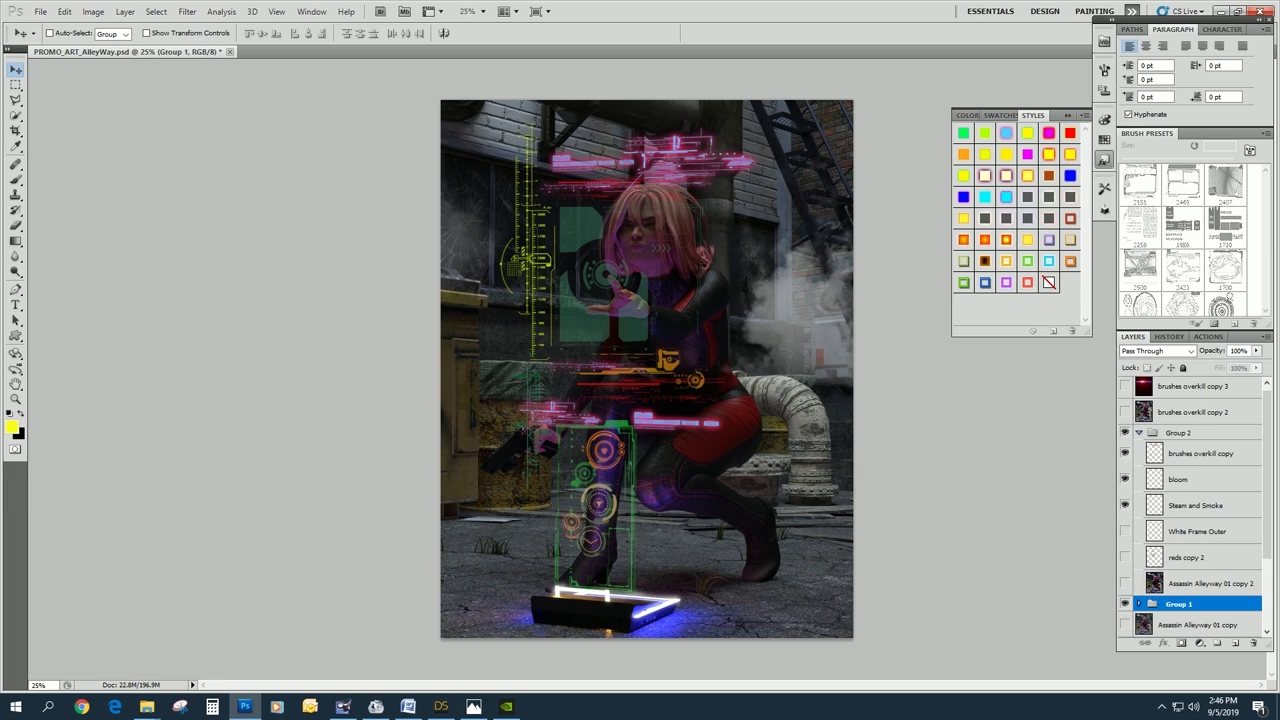
pyautogui.scroll(1, 1190, 505)
pyautogui.click(1125, 415)
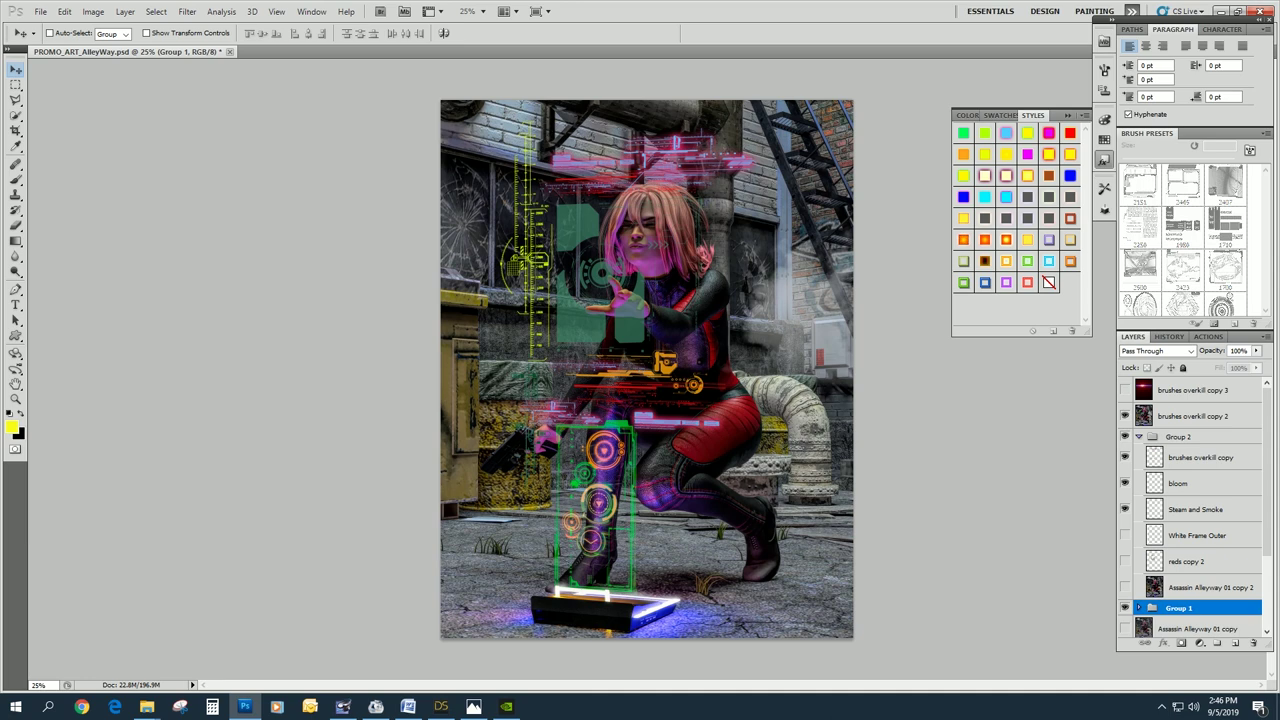
pyautogui.click(1125, 389)
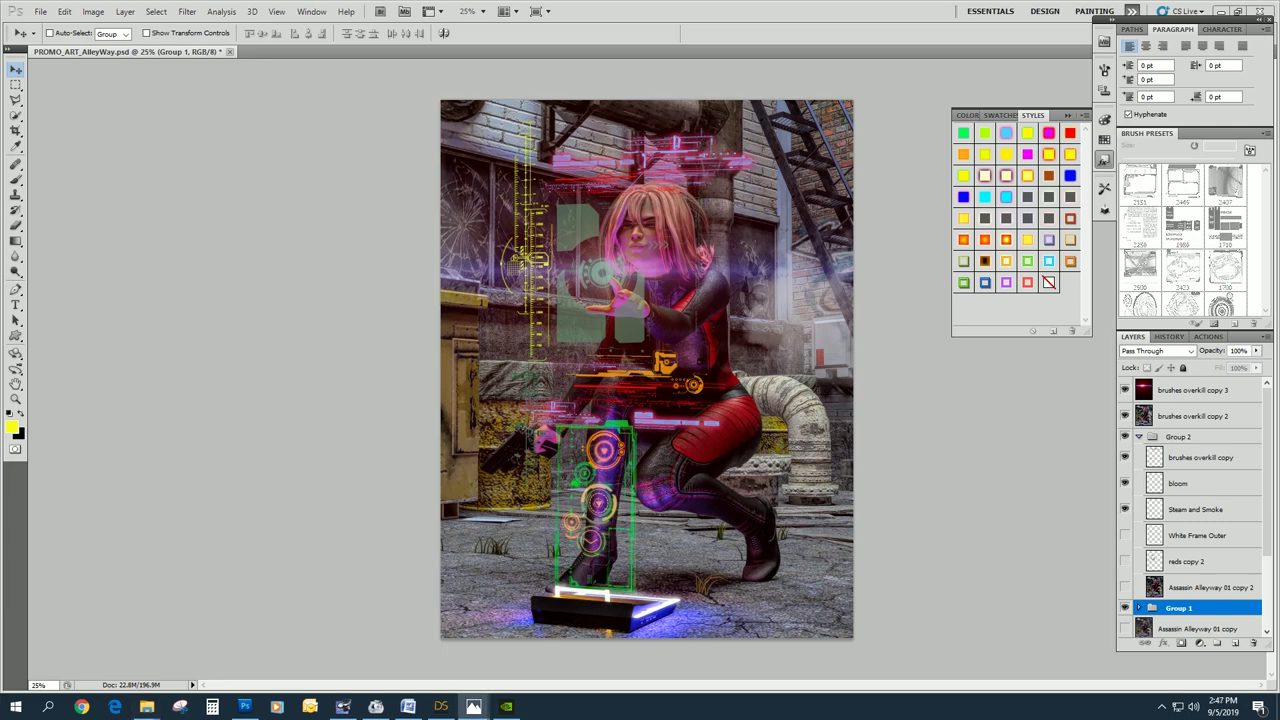
# Switch to Photos, maximize the window, and view the promo images from Sci-Tech_Brushes_&_Overlays_Main.jpg through Sci-Tech_Pop_Up_06.jpg.
pyautogui.click(473, 706)
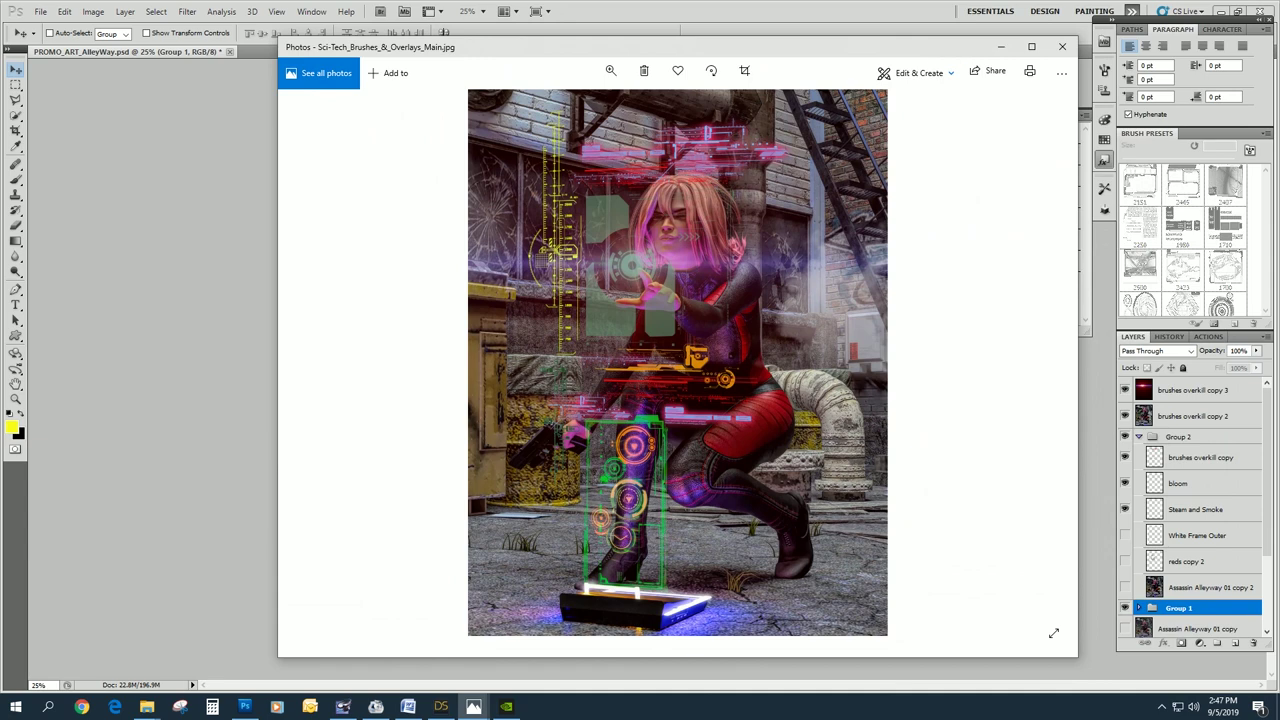
pyautogui.click(1032, 47)
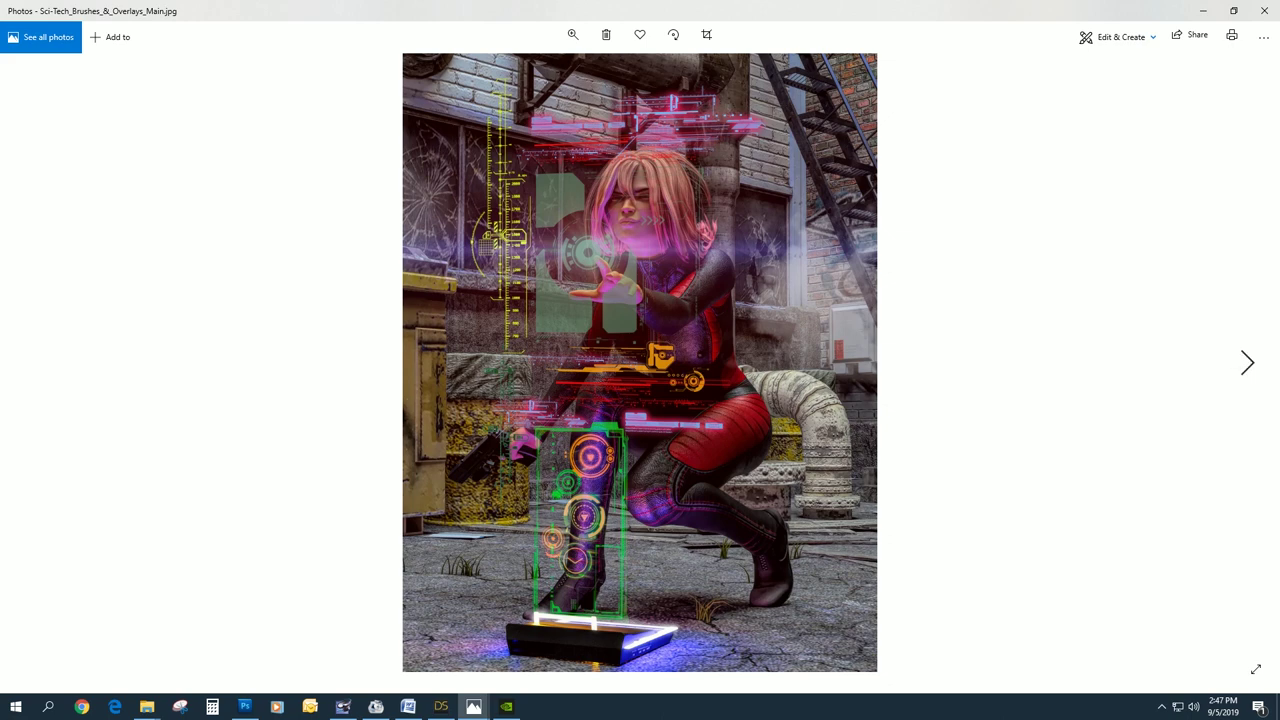
pyautogui.click(1247, 362)
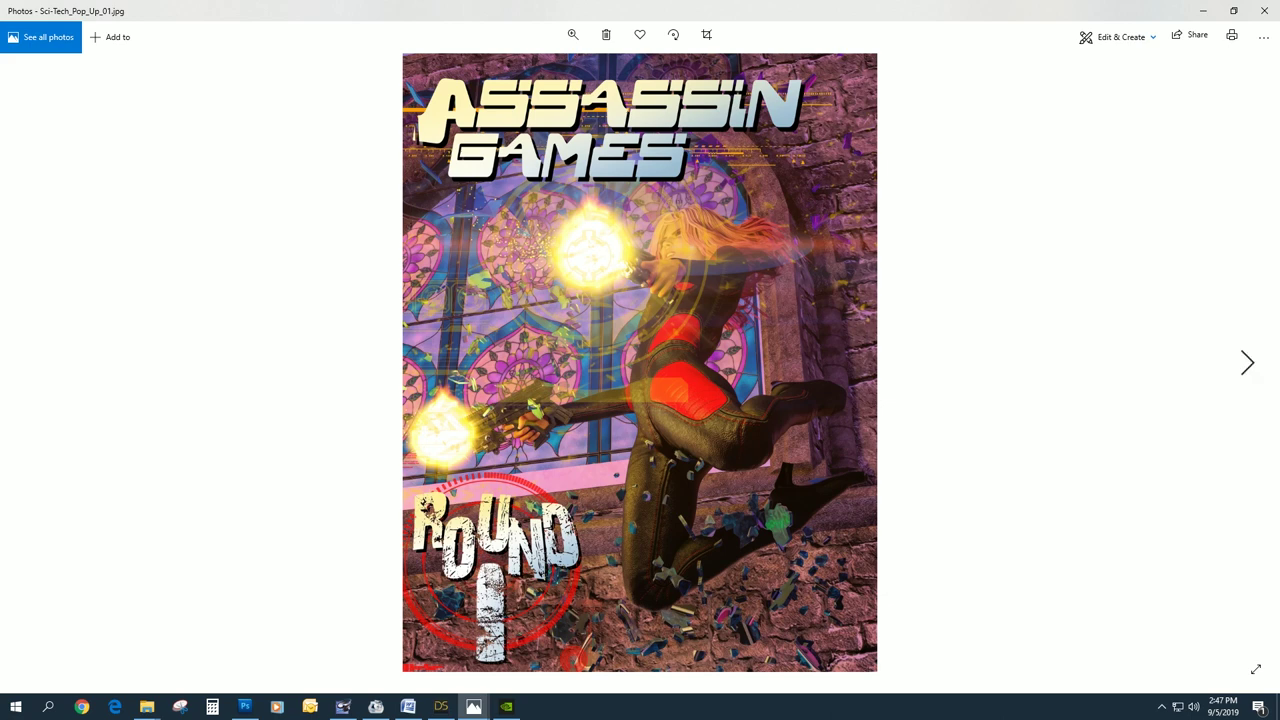
pyautogui.click(1247, 363)
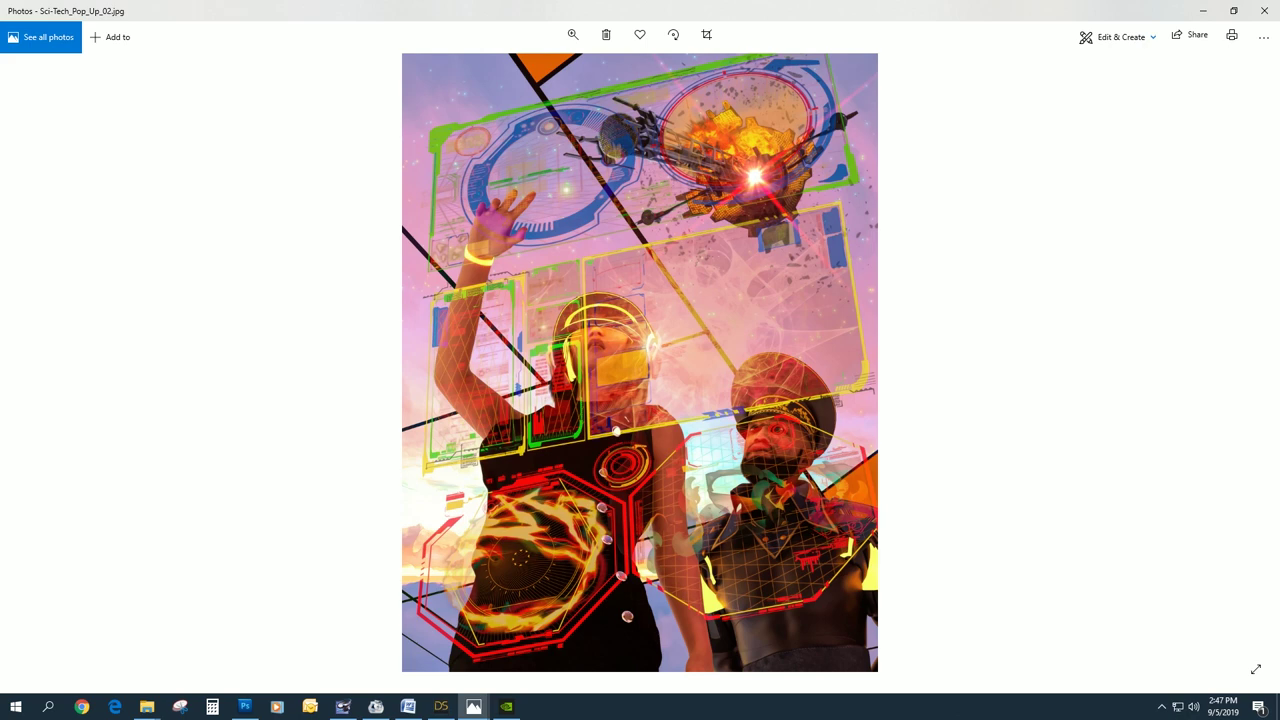
pyautogui.click(1247, 363)
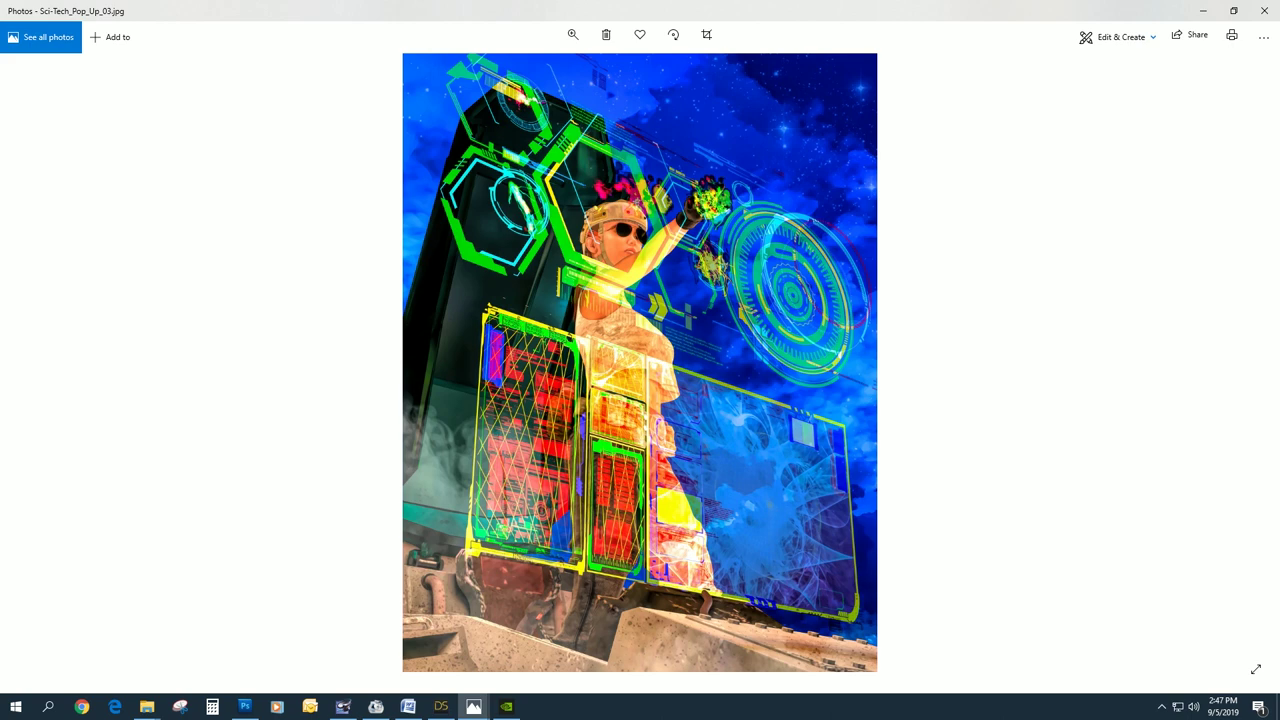
pyautogui.press('Right')
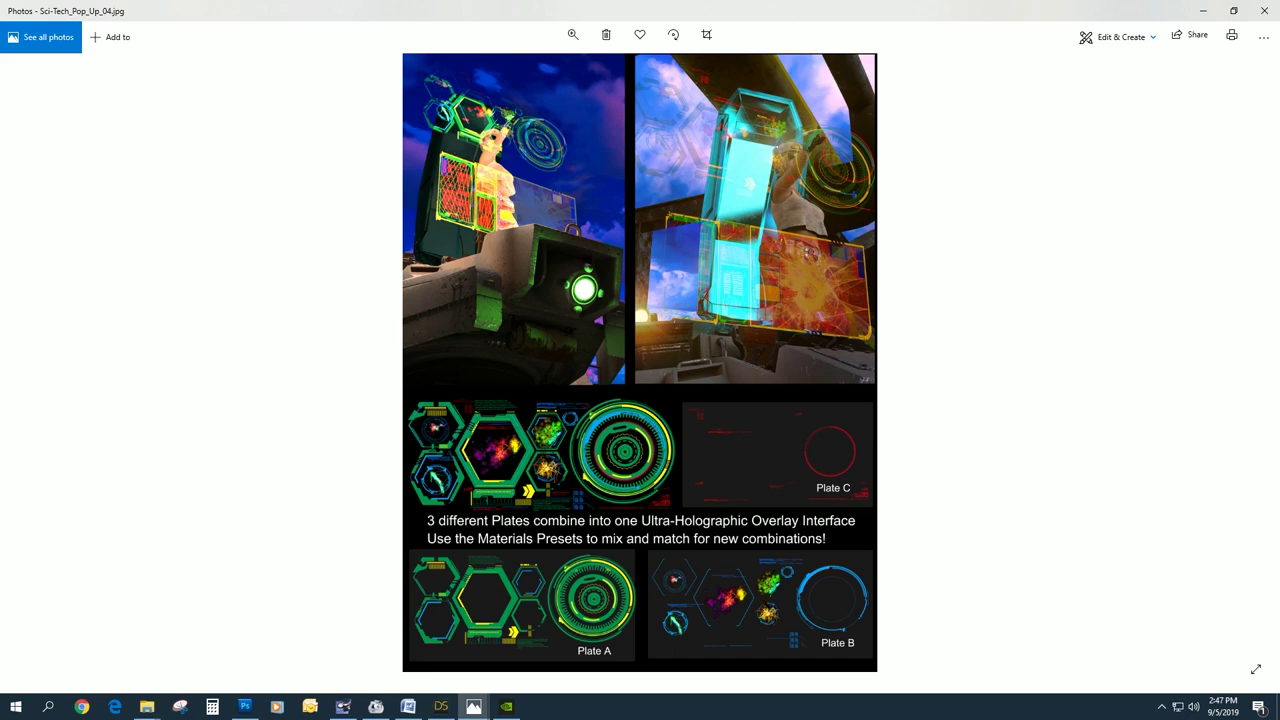
pyautogui.press('Right')
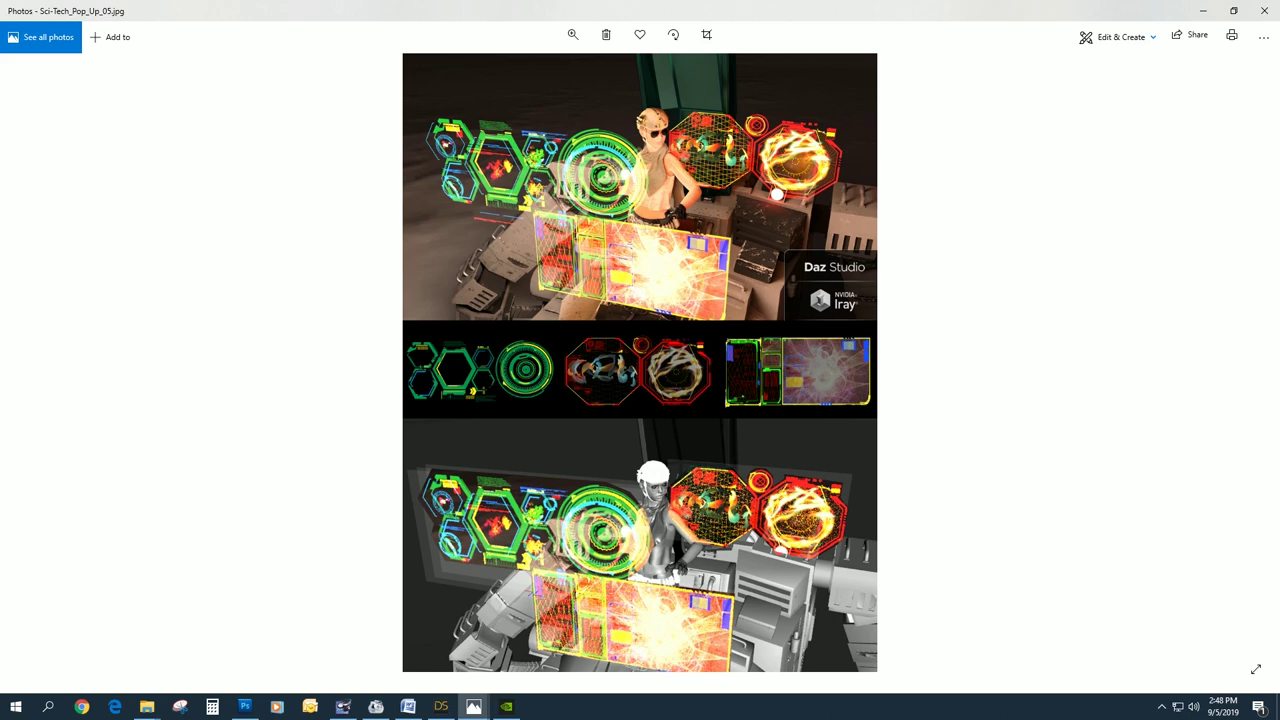
pyautogui.click(1247, 363)
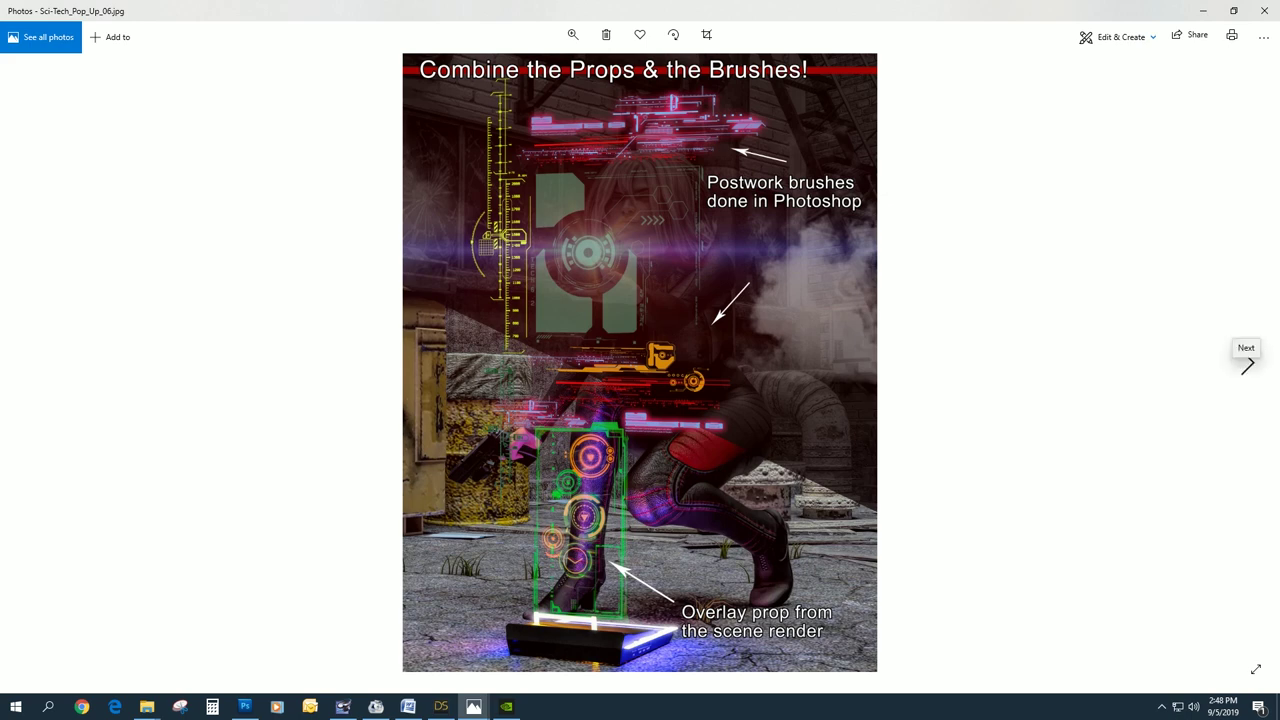
# View the promo images Sci-Tech_Pop_Up_07.jpg through Sci-Tech_Pop_Up_13.jpg, and switch to File Explorer.
pyautogui.click(1247, 364)
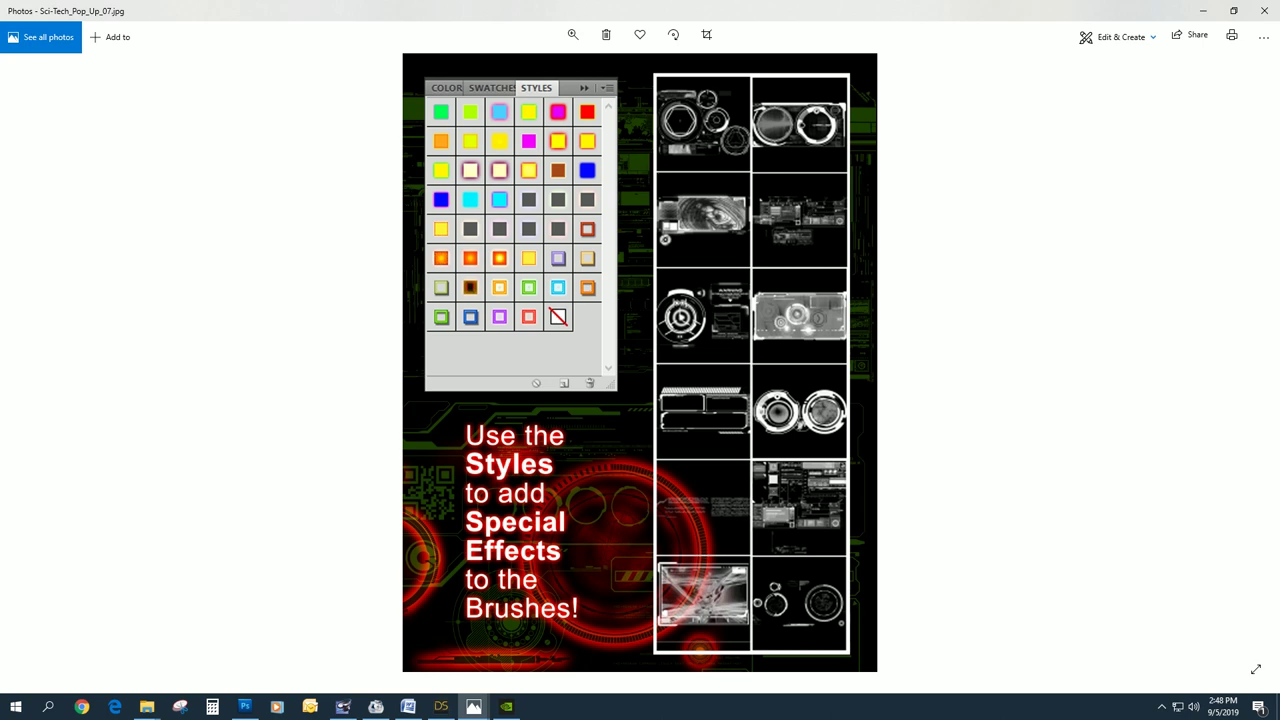
pyautogui.click(1247, 364)
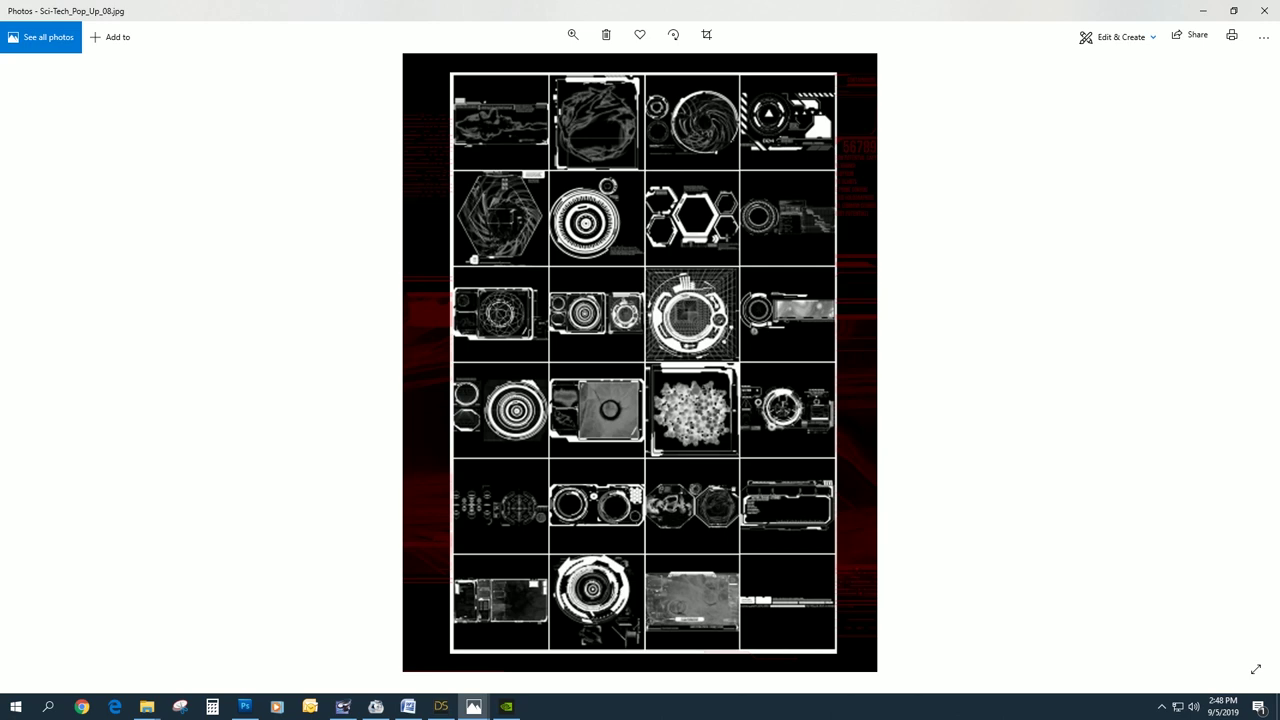
pyautogui.click(1247, 364)
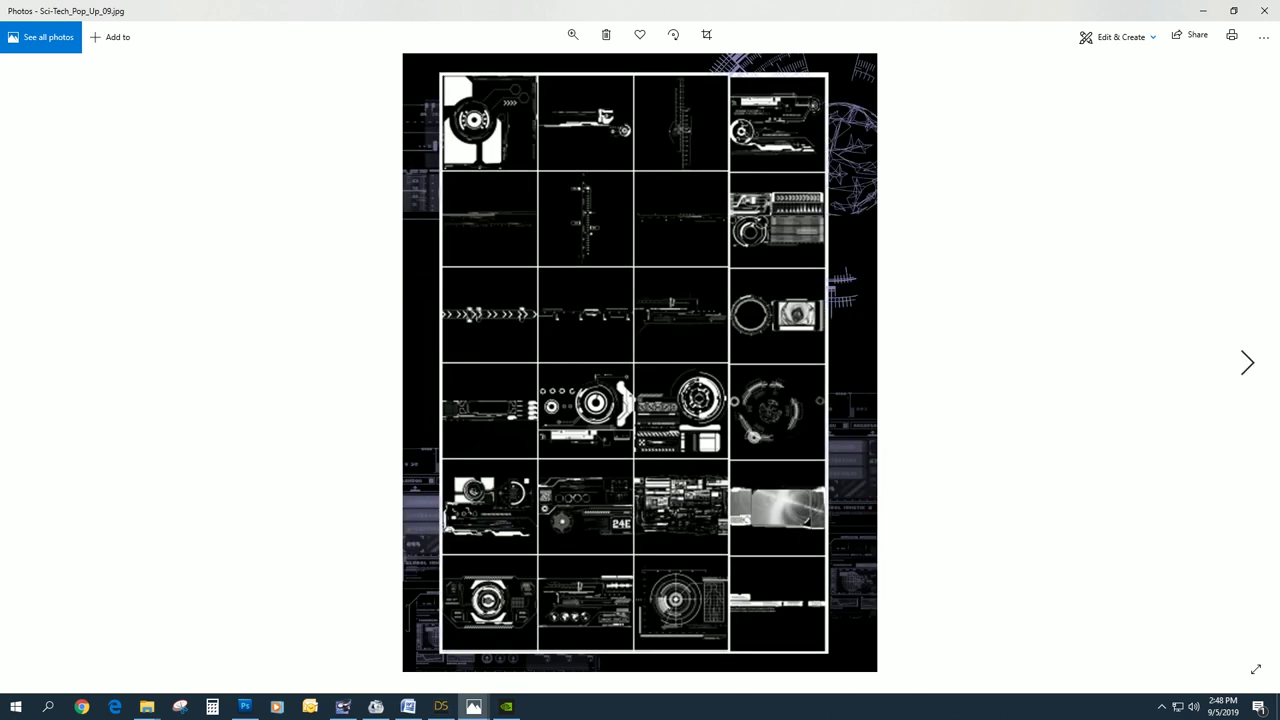
pyautogui.click(1247, 364)
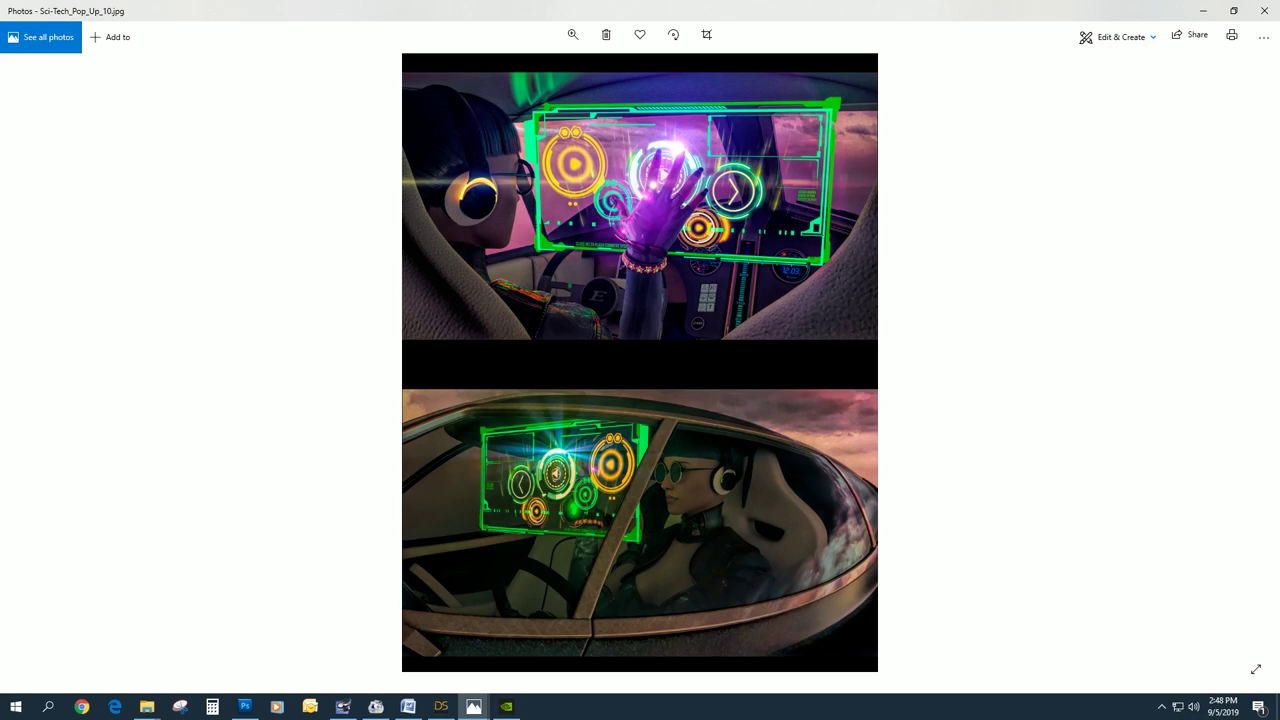
pyautogui.click(1247, 363)
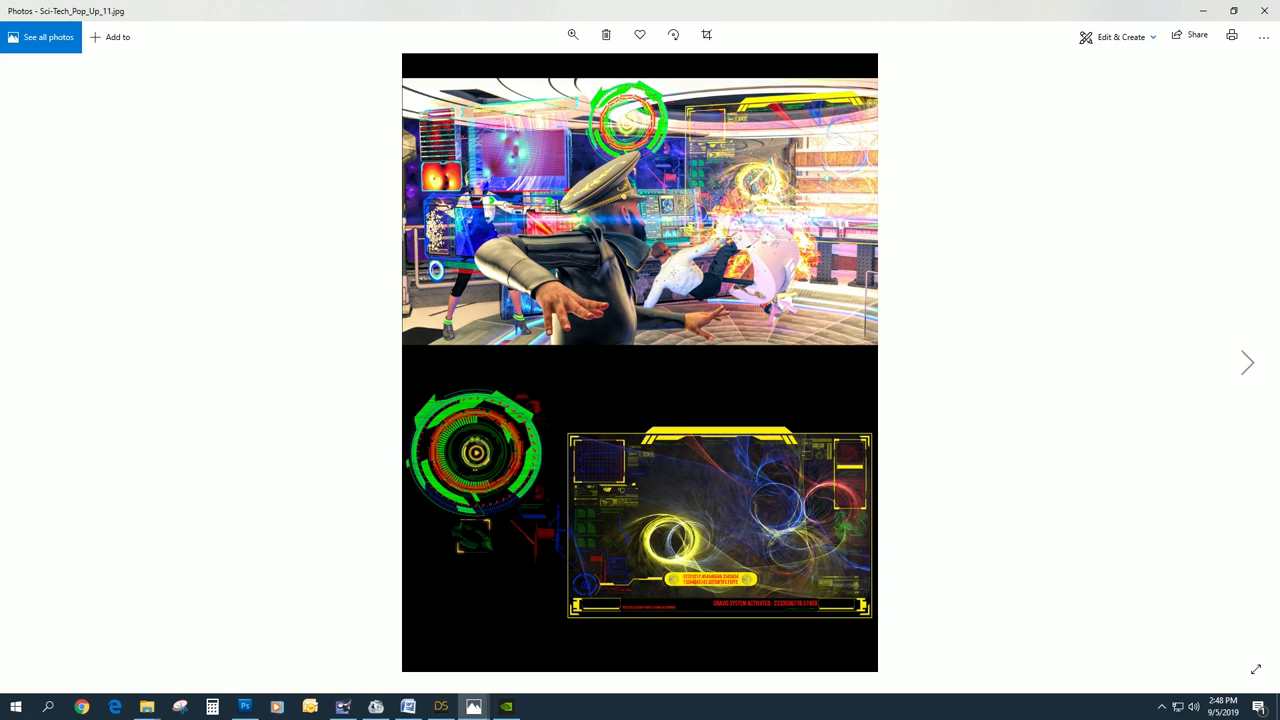
pyautogui.click(1247, 363)
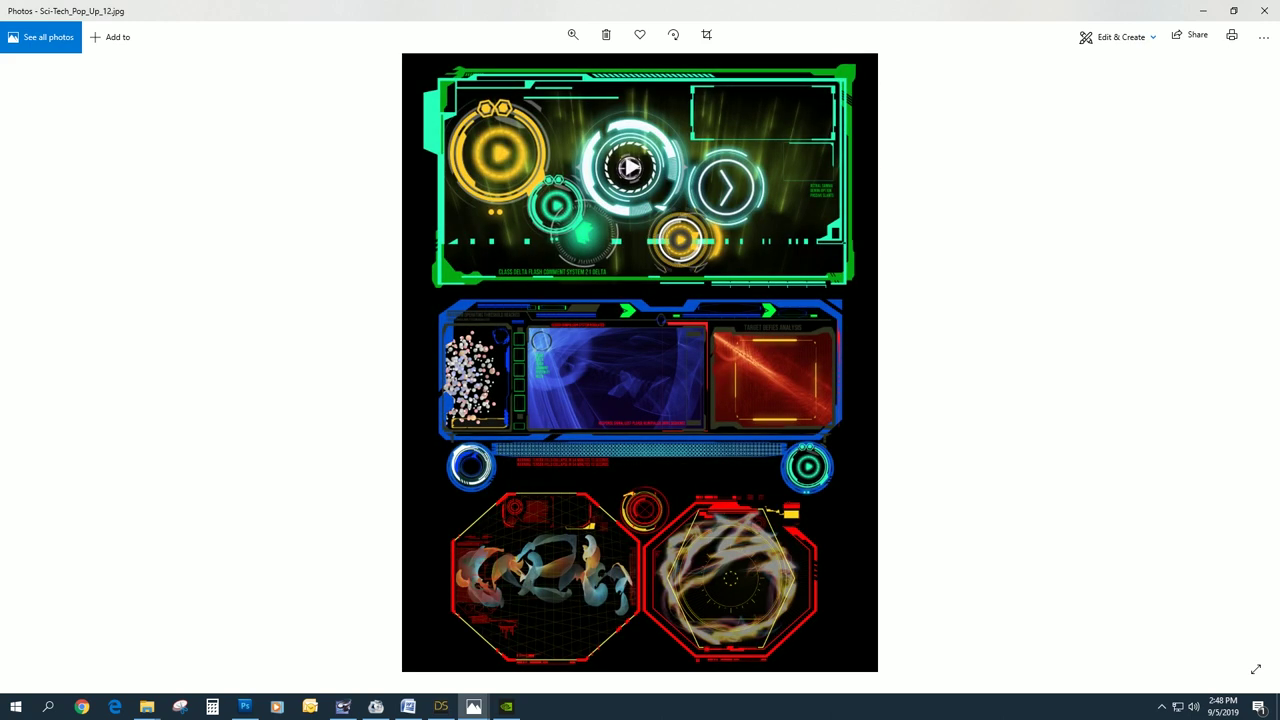
pyautogui.press('Right')
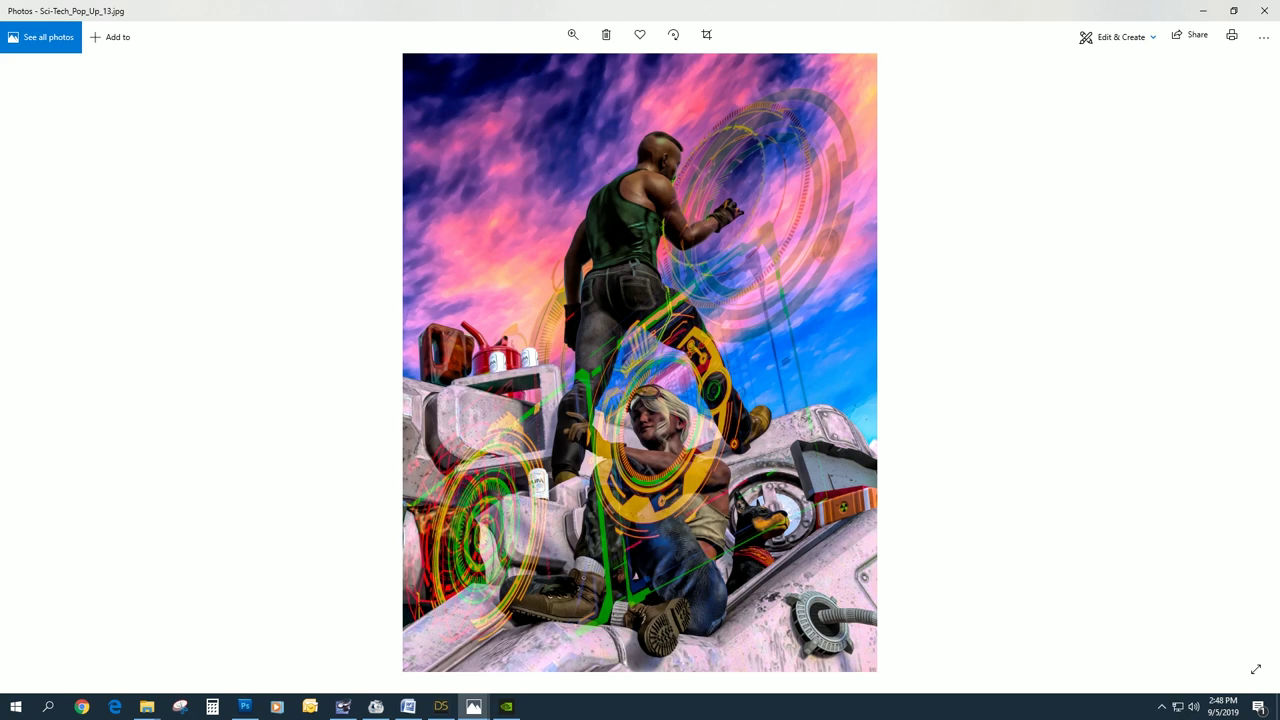
pyautogui.hotkey('alt', 'Tab')
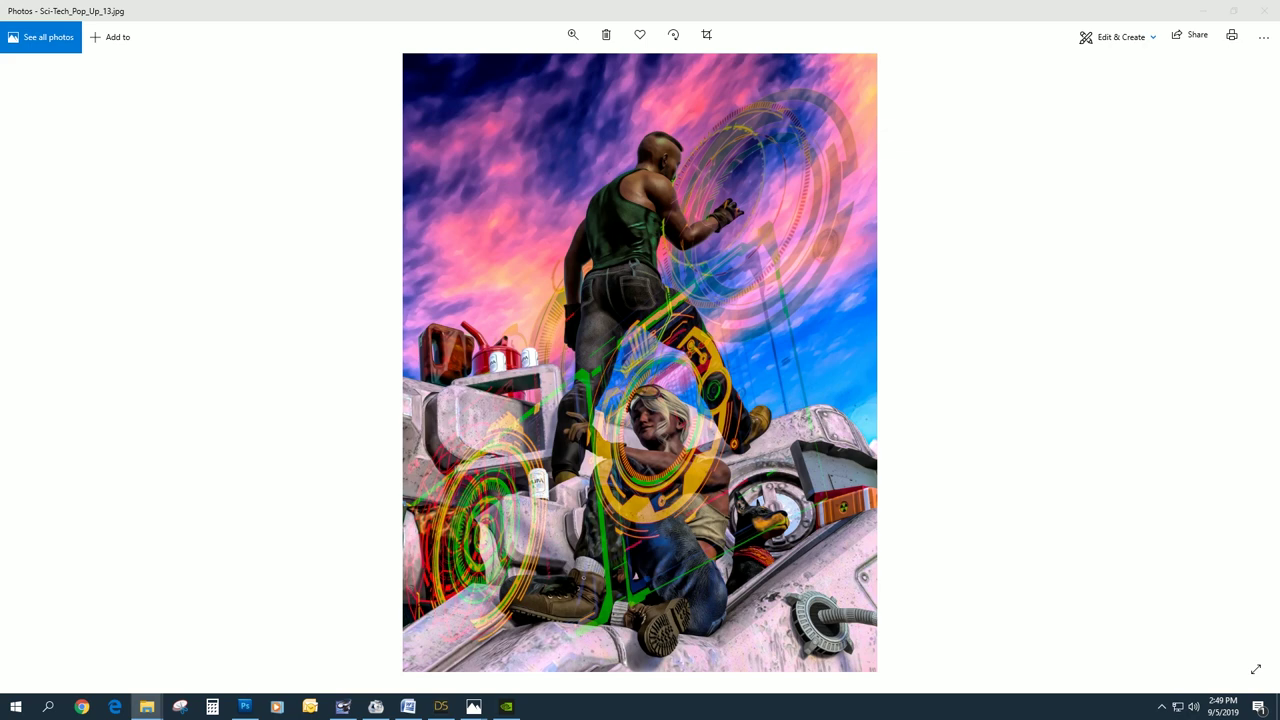